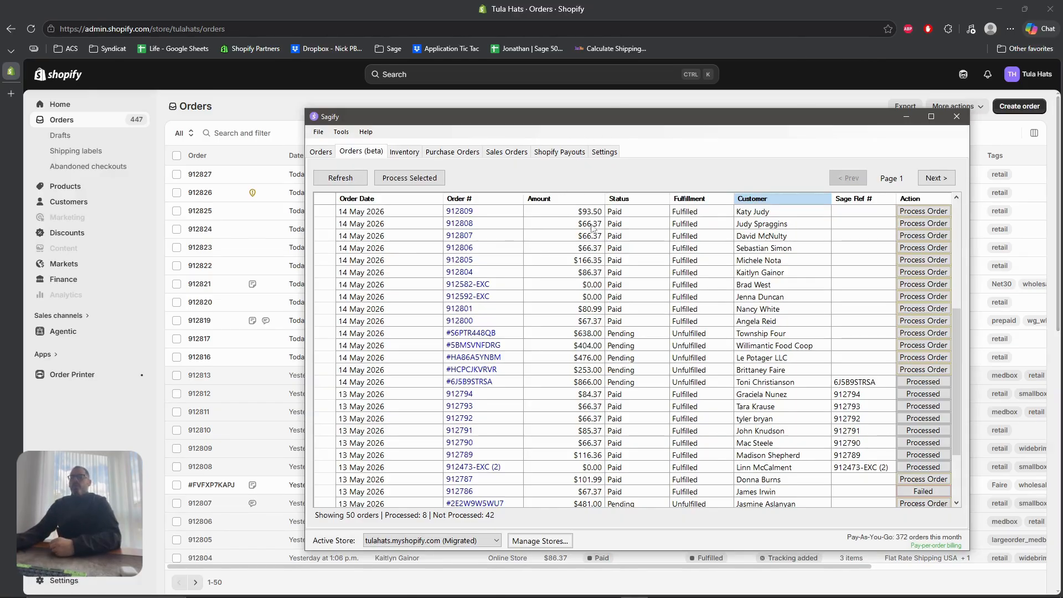
# Reposition the Sagify window and scroll through the orders list
pyautogui.moveTo(559, 118); pyautogui.dragTo(518, 110)
pyautogui.moveTo(355, 113); pyautogui.dragTo(383, 111)
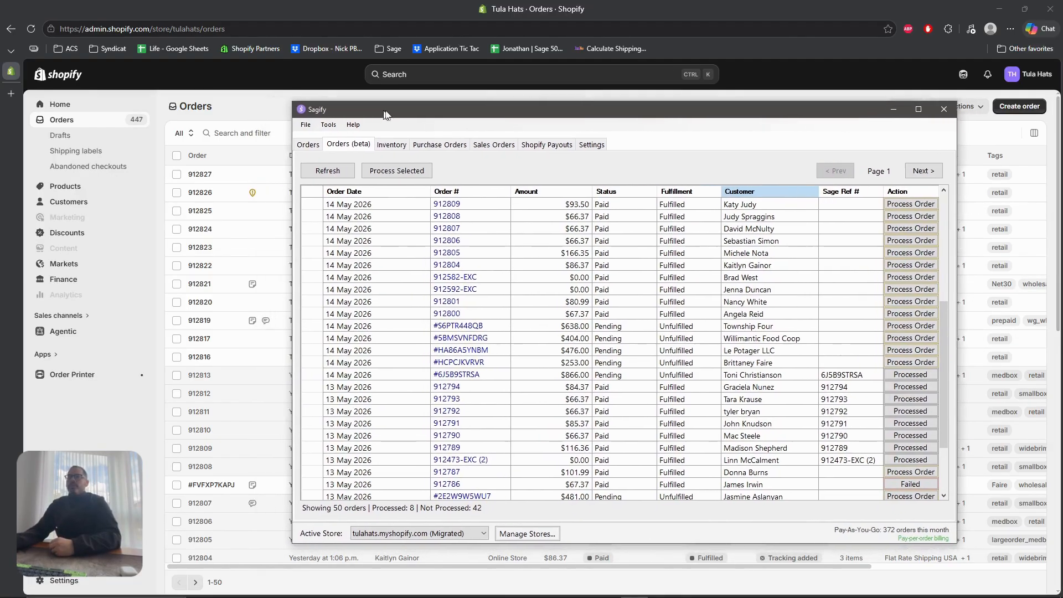
pyautogui.moveTo(477, 106); pyautogui.dragTo(446, 93)
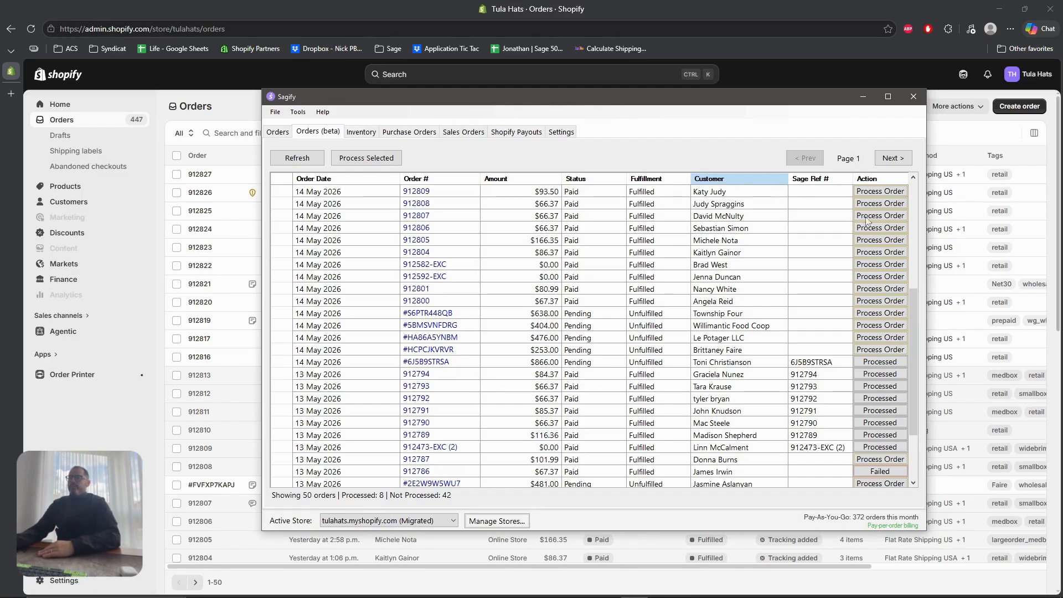
pyautogui.scroll(1, 910, 288)
pyautogui.moveTo(551, 100); pyautogui.dragTo(604, 121)
pyautogui.scroll(5, 975, 330)
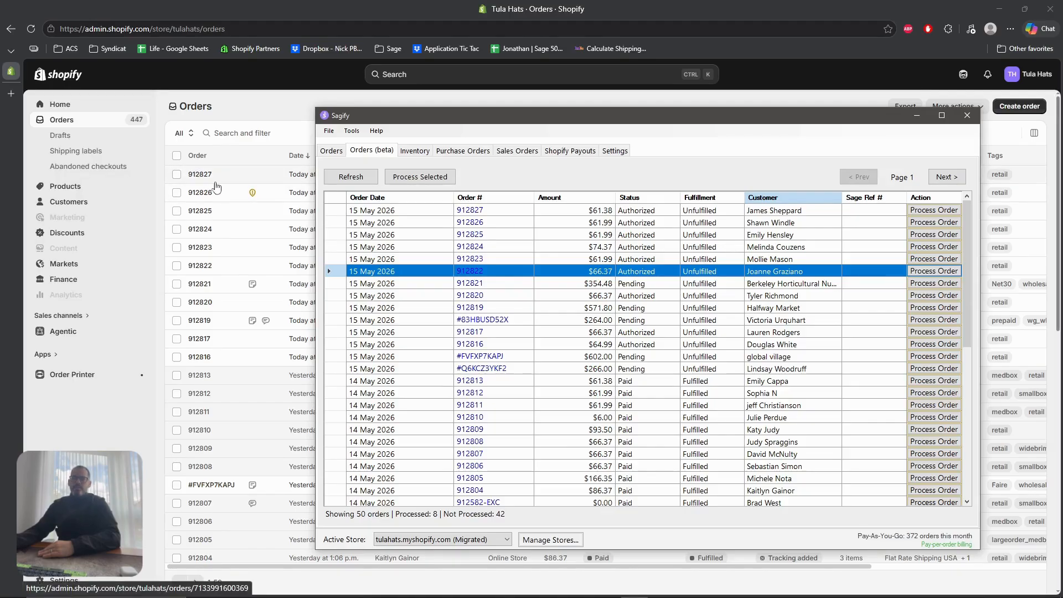
pyautogui.moveTo(656, 121); pyautogui.dragTo(635, 95)
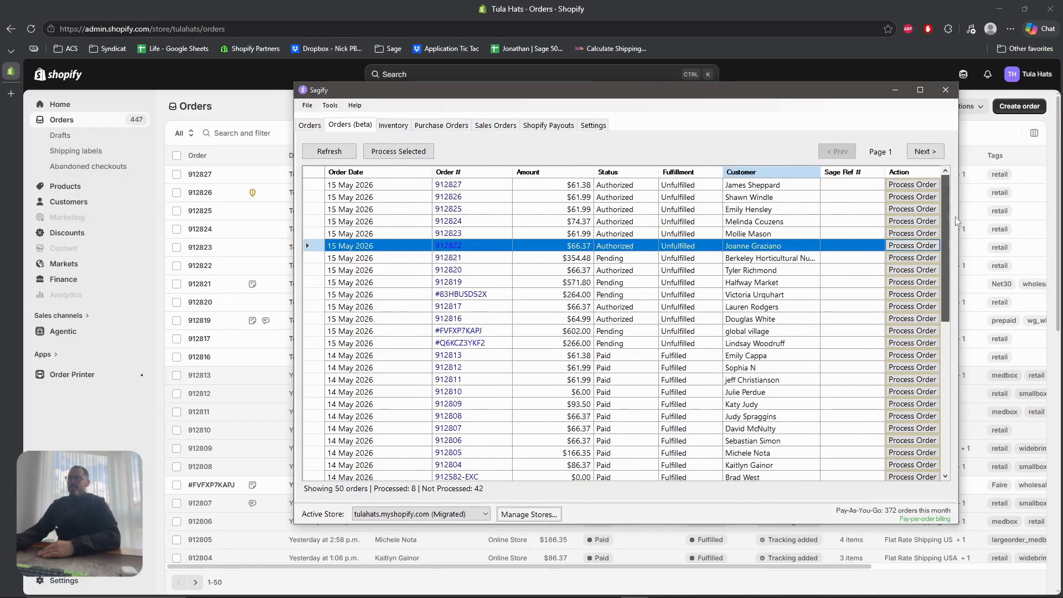
pyautogui.moveTo(946, 266); pyautogui.dragTo(950, 361)
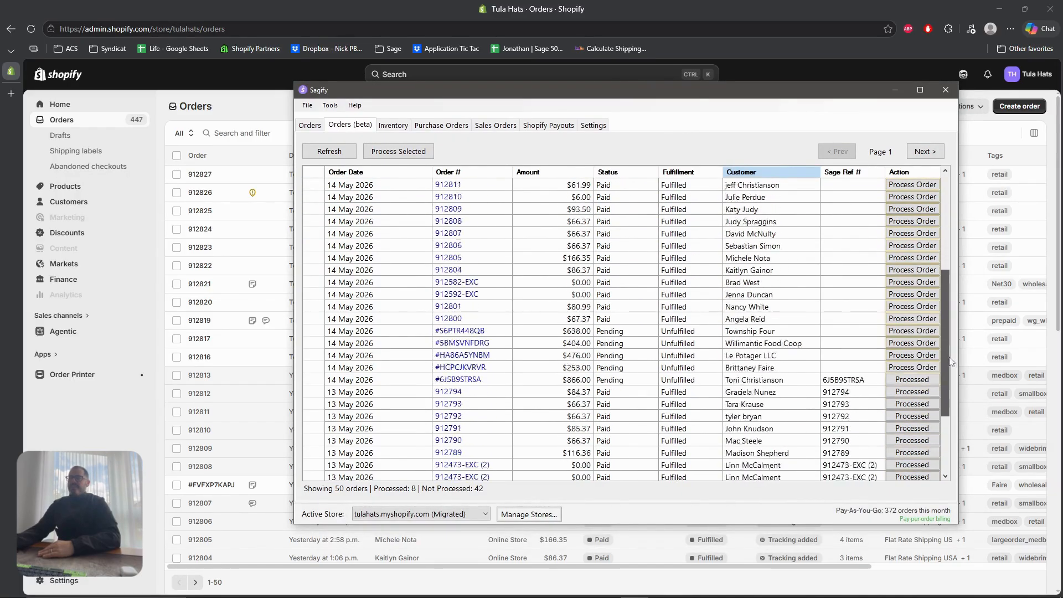
pyautogui.scroll(-2, 950, 361)
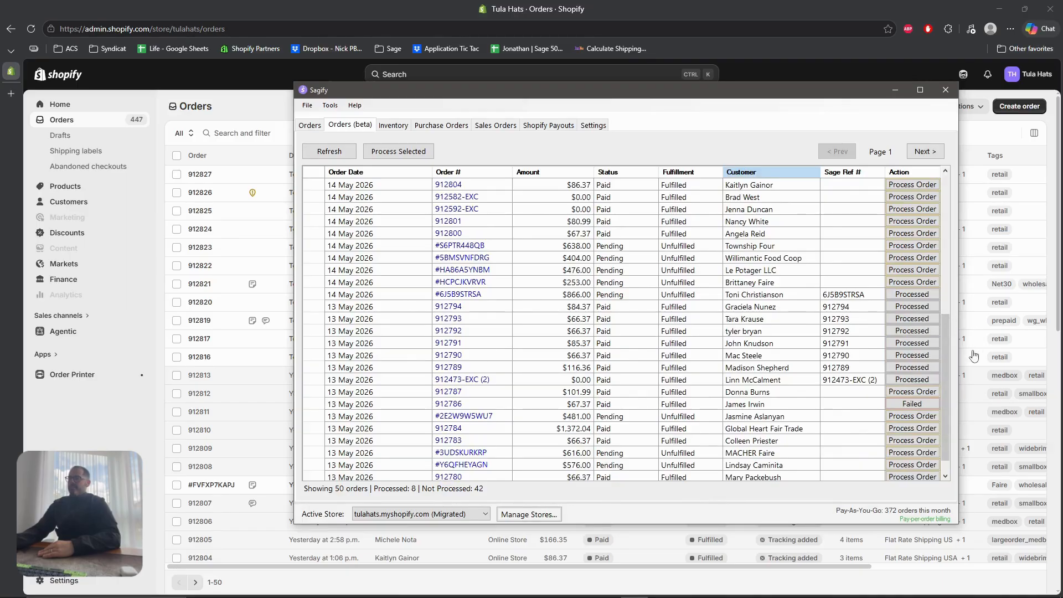
pyautogui.scroll(-1, 947, 344)
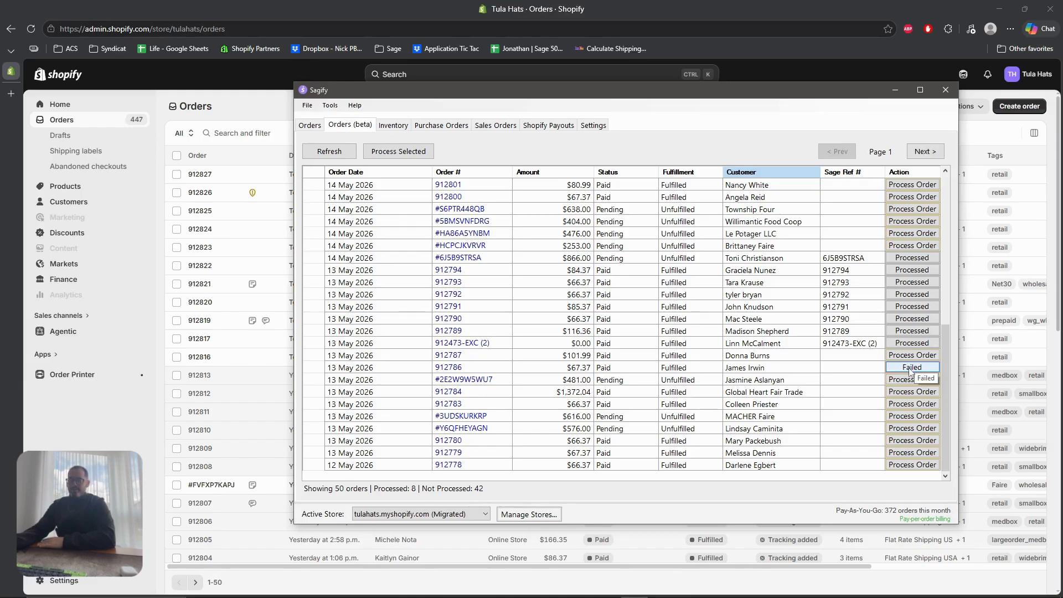
pyautogui.scroll(9, 941, 421)
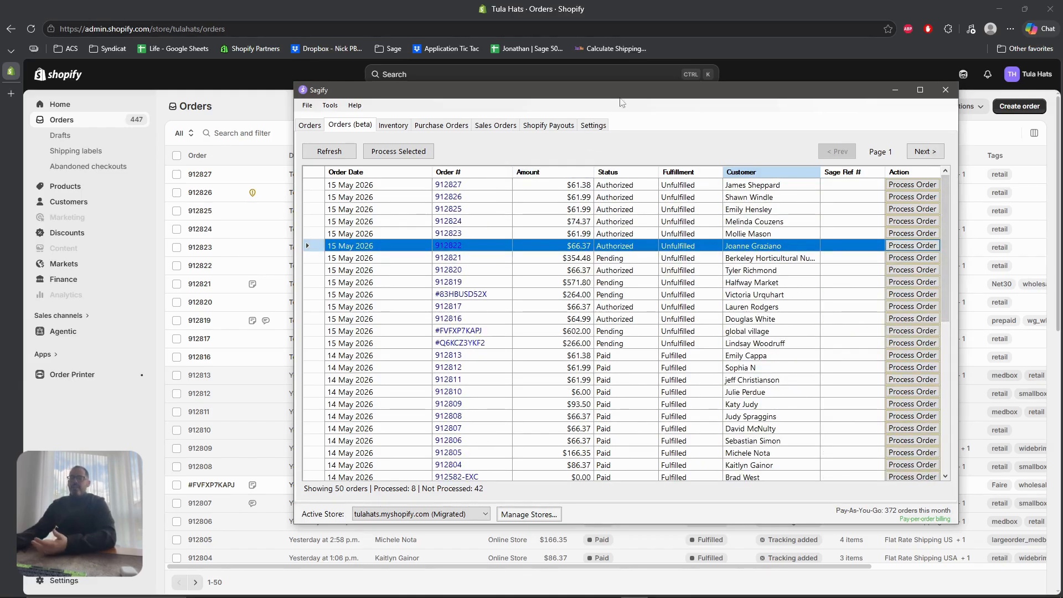
pyautogui.moveTo(627, 99); pyautogui.dragTo(548, 122)
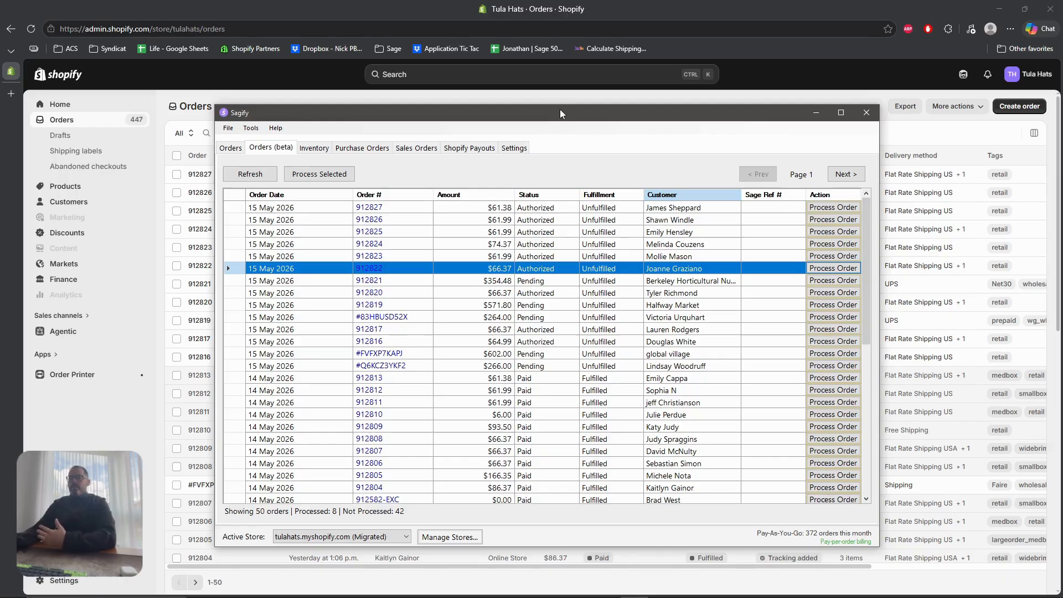
pyautogui.moveTo(560, 108); pyautogui.dragTo(576, 108)
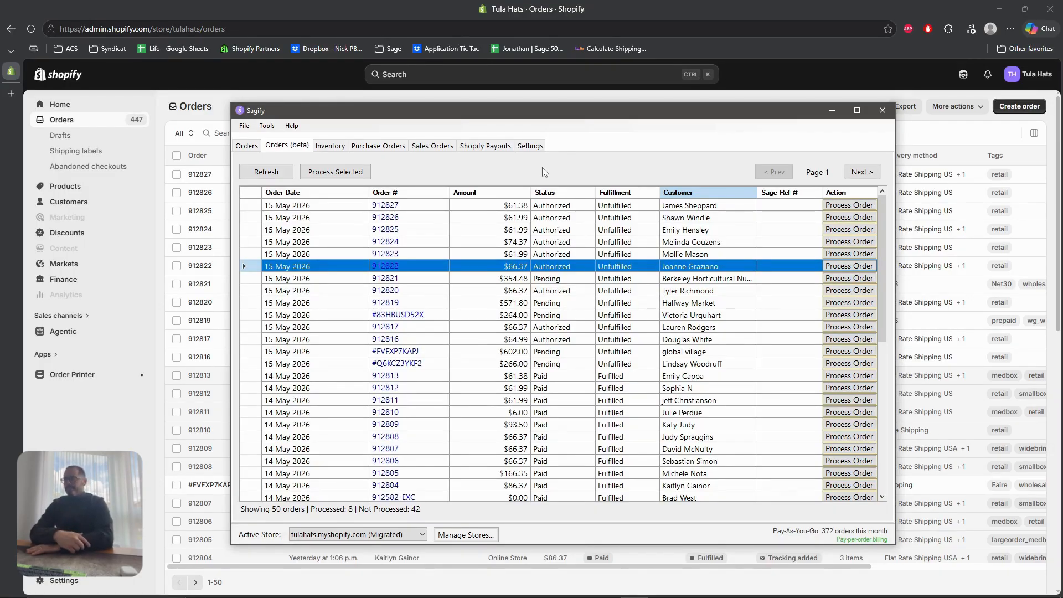
pyautogui.moveTo(574, 116); pyautogui.dragTo(607, 133)
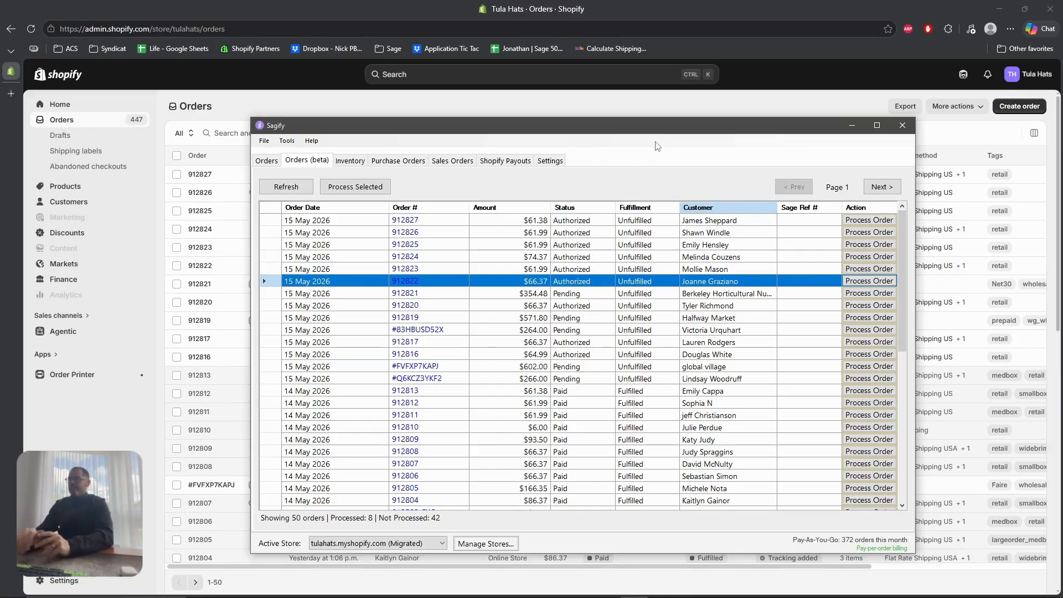
# Check orders 912808 and #FVFXP7KAPJ in Shopify, then minimise the browser
pyautogui.scroll(-6, 857, 275)
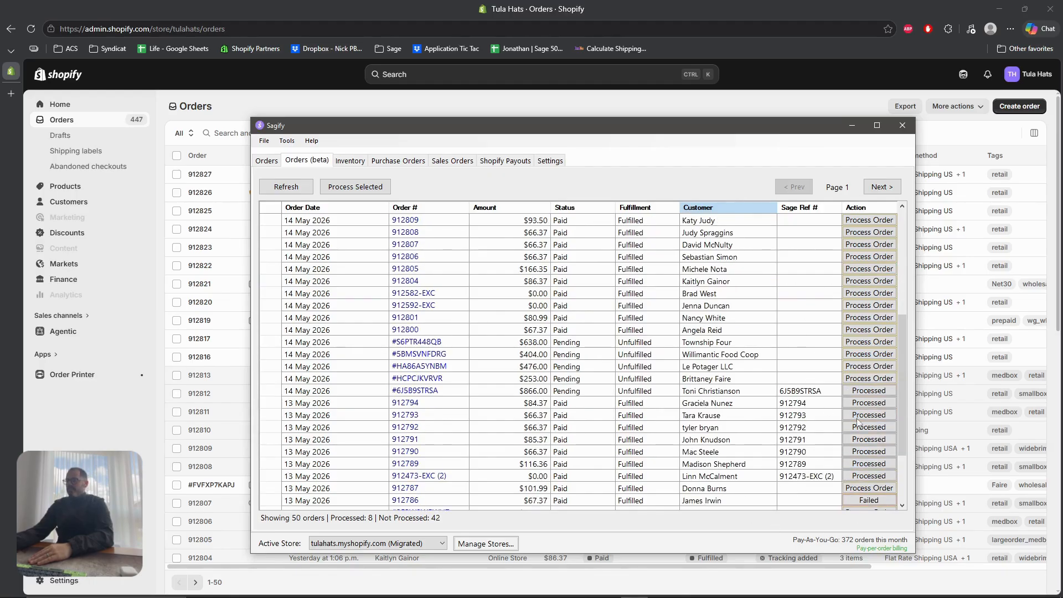
pyautogui.scroll(1, 439, 284)
pyautogui.click(435, 270)
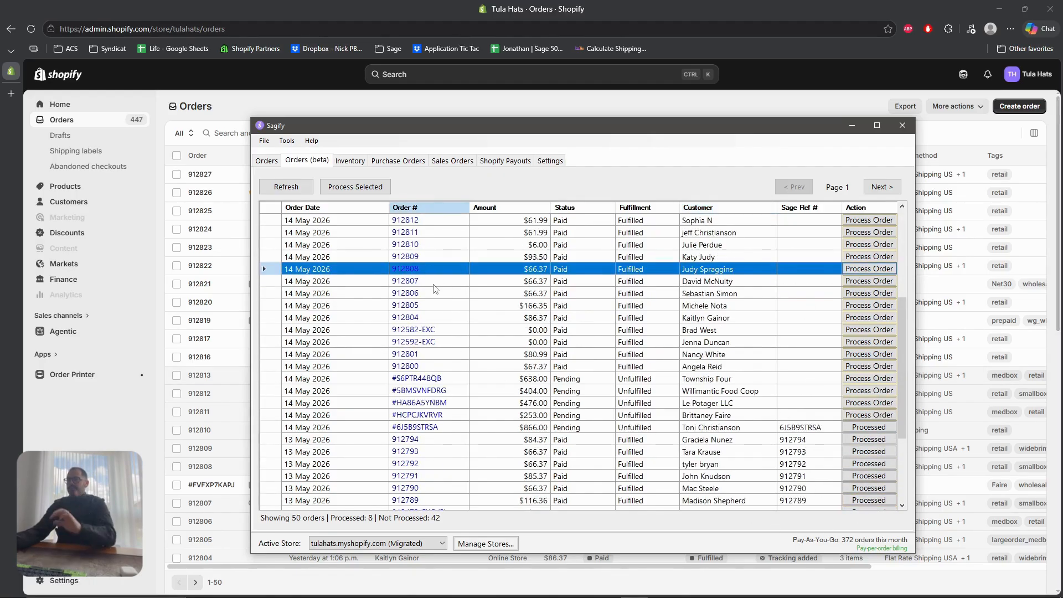
pyautogui.click(439, 246)
pyautogui.scroll(2, 434, 296)
pyautogui.click(429, 257)
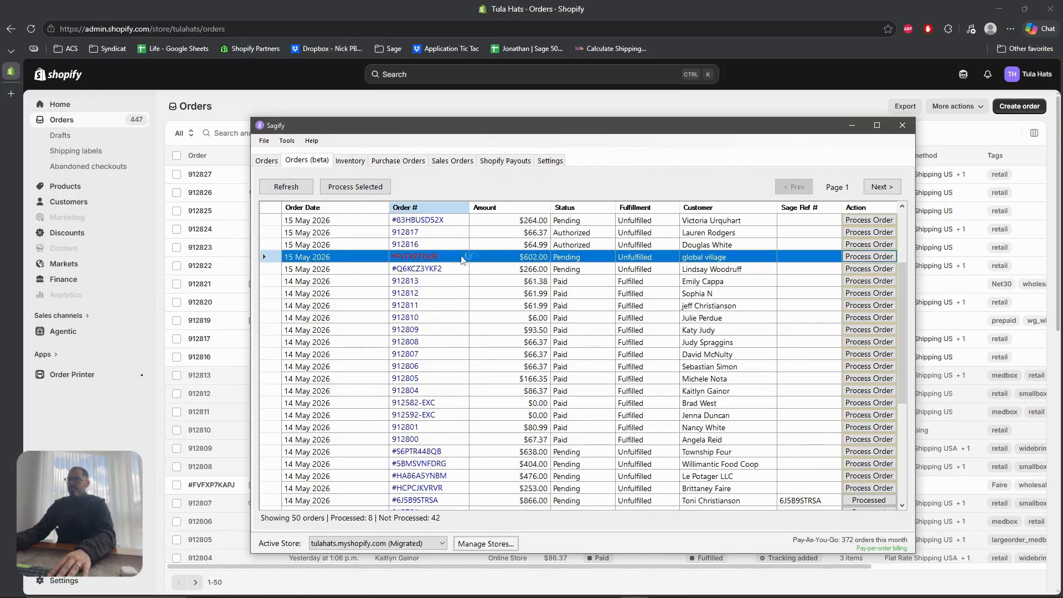
pyautogui.click(1000, 8)
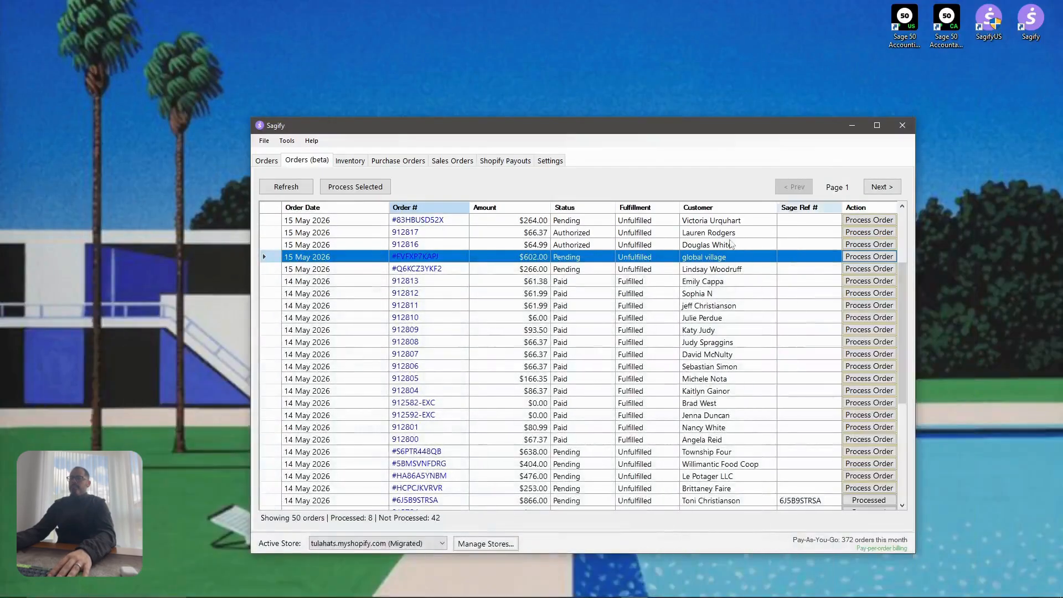
# Select the order range from #FVFXP7KAPJ through 912810 down to 912808 in the grid
pyautogui.click(471, 259)
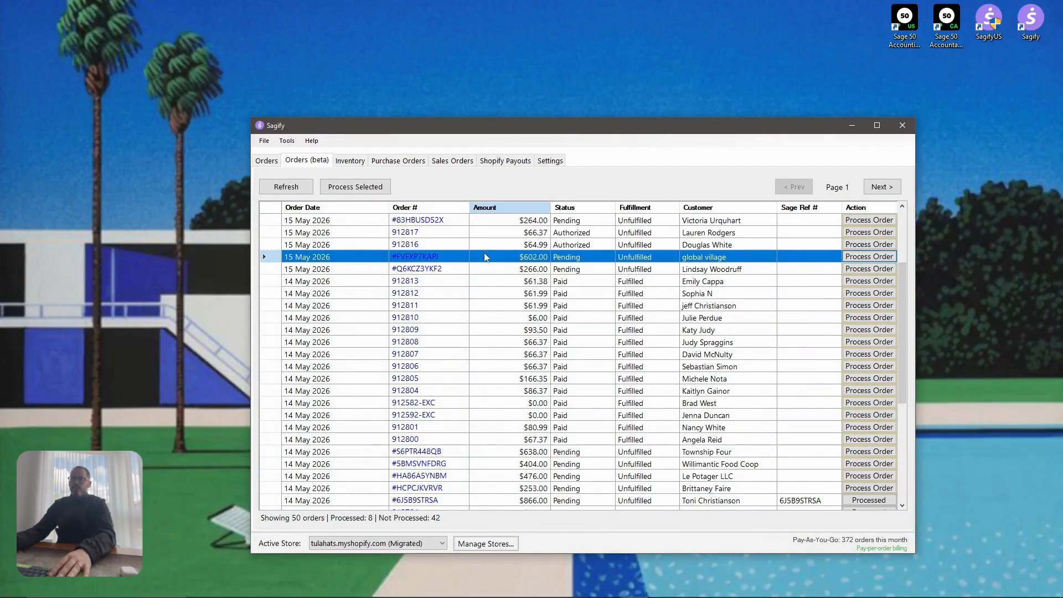
pyautogui.keyDown('shift'); pyautogui.click(477, 319); pyautogui.keyUp('shift')
pyautogui.keyDown('shift'); pyautogui.click(468, 342); pyautogui.keyUp('shift')
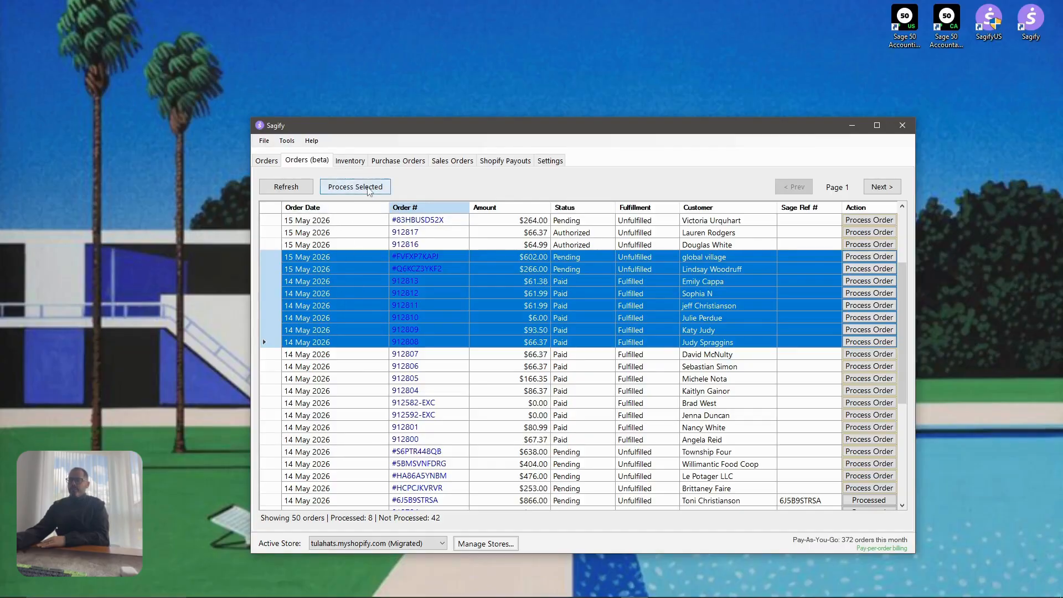
# Run Process Selected on the chosen orders and accept the backup warning
pyautogui.click(382, 189)
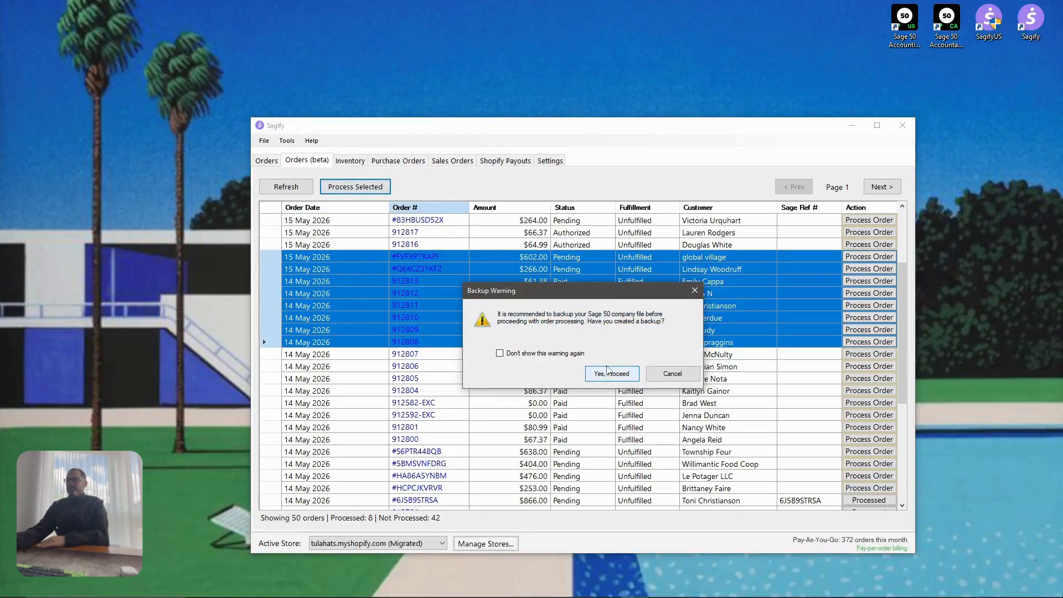
pyautogui.click(610, 374)
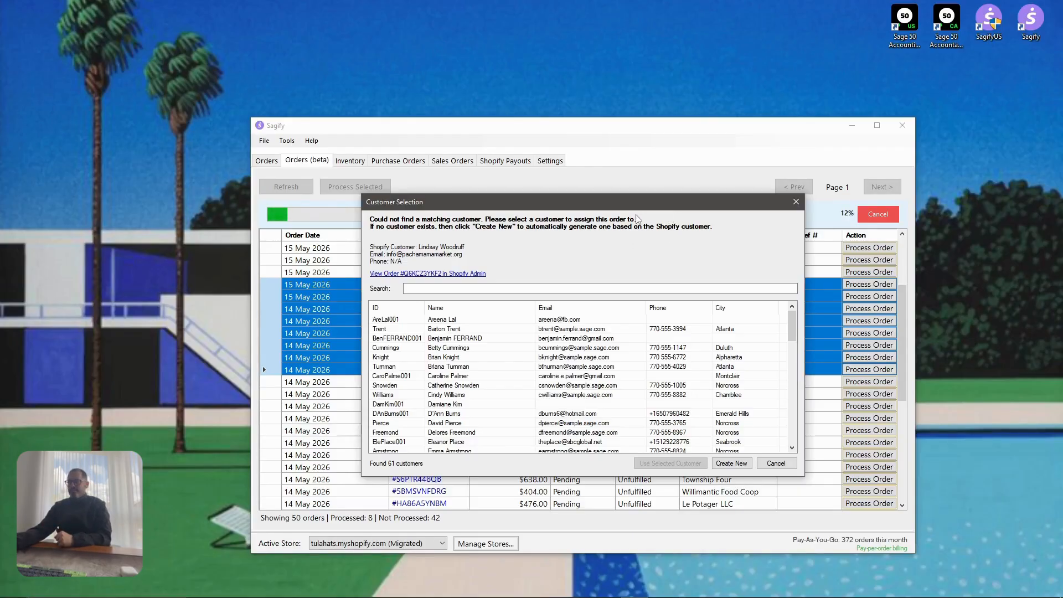
# Browse the Sage customer list in Customer Selection, trying the Samples Events customer
pyautogui.moveTo(640, 205); pyautogui.dragTo(643, 189)
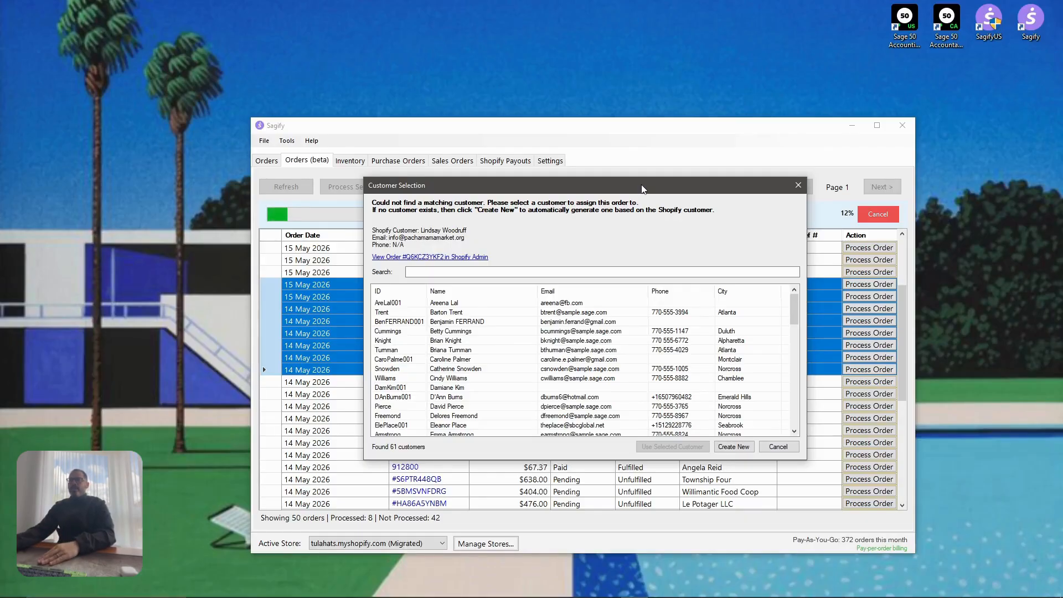
pyautogui.moveTo(642, 189); pyautogui.dragTo(636, 175)
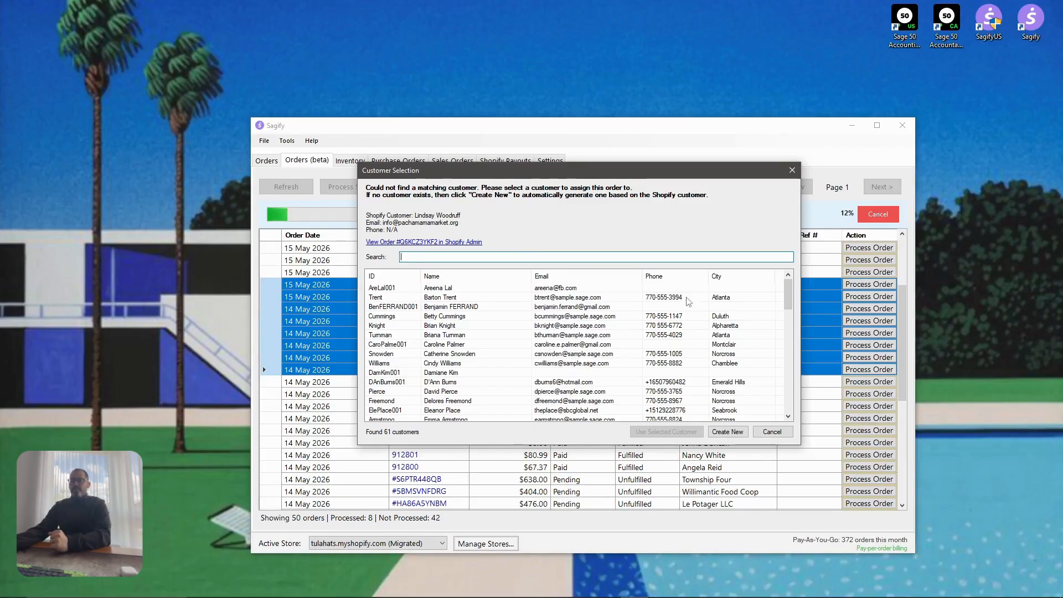
pyautogui.moveTo(787, 302); pyautogui.dragTo(788, 396)
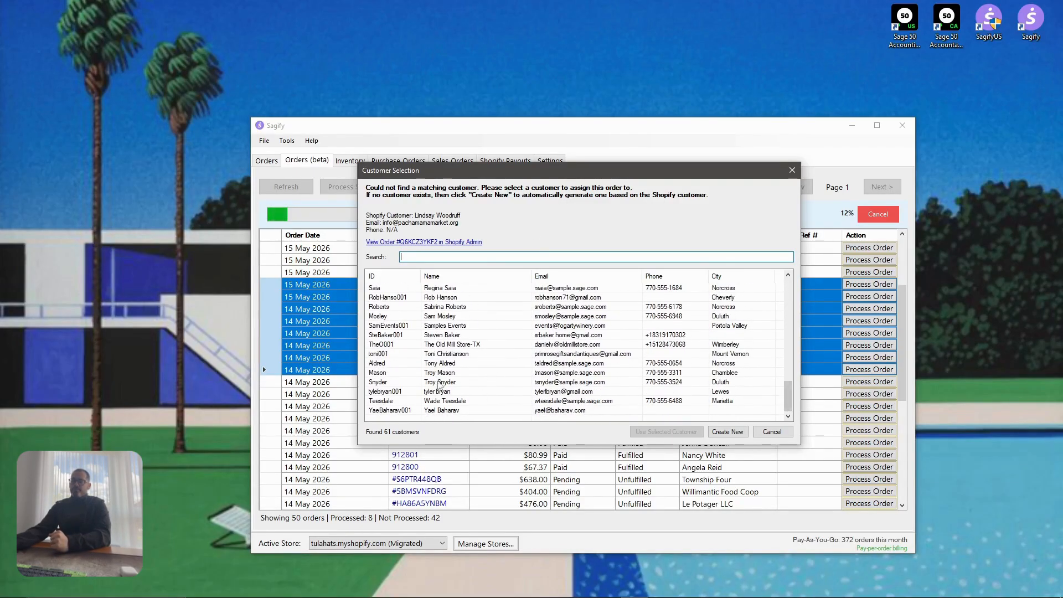
pyautogui.click(437, 326)
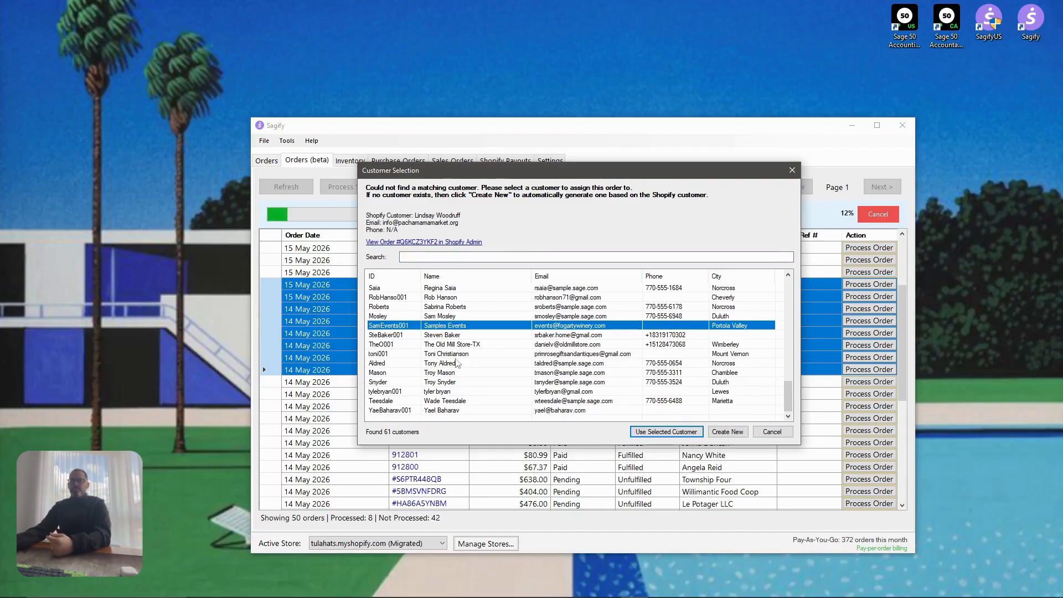
pyautogui.moveTo(788, 394); pyautogui.dragTo(803, 288)
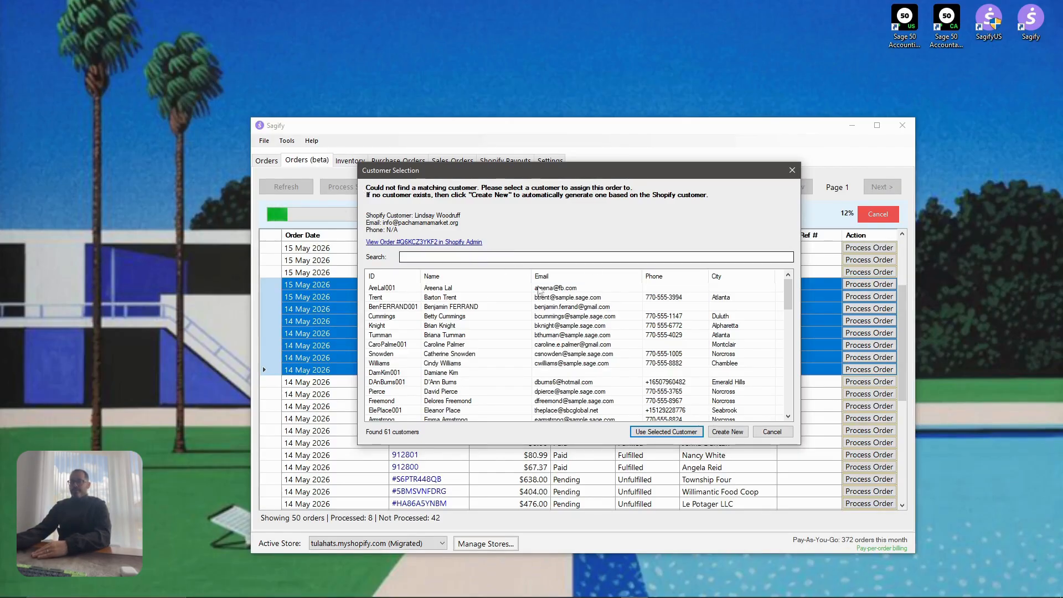
# Create a new customer from the Shopify details with a custom ID based on the buyer's name
pyautogui.click(728, 432)
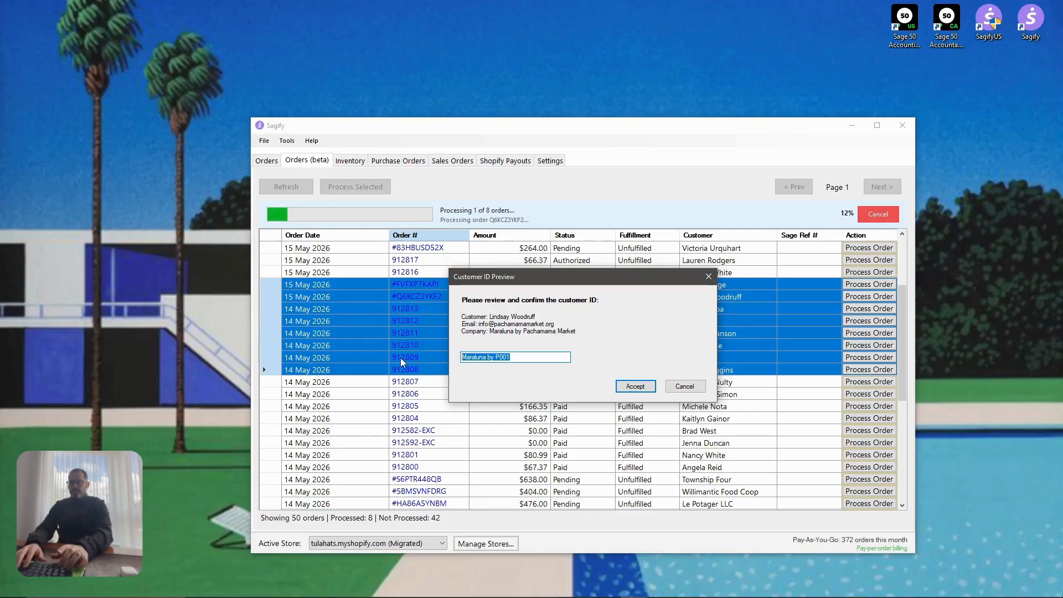
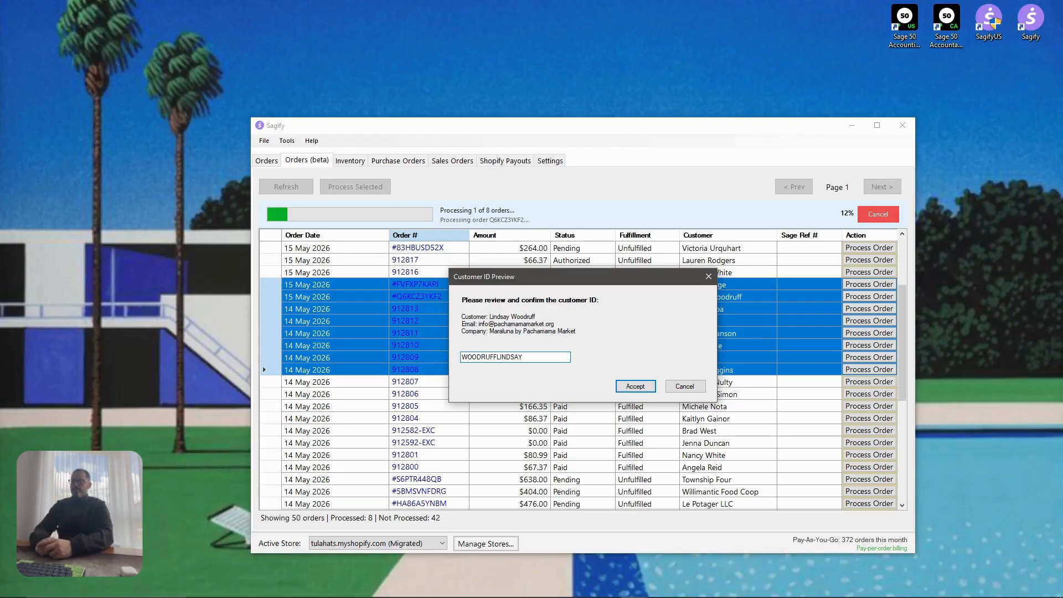
pyautogui.click(635, 387)
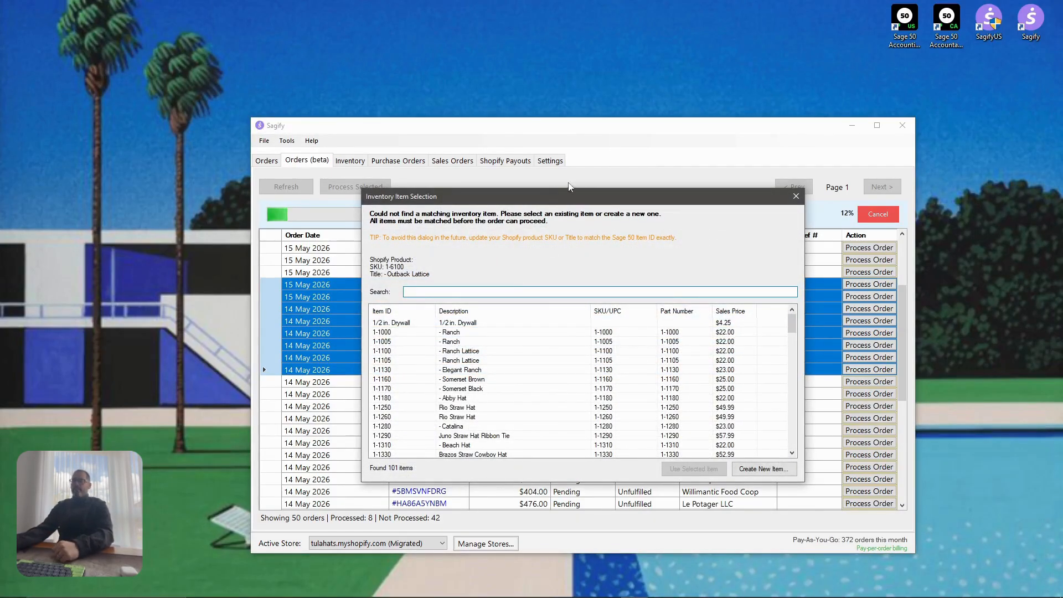
# Skip matching to Spackling Compound and create new items for SKUs 1-6100, 1-8100 and the last product
pyautogui.moveTo(590, 194); pyautogui.dragTo(581, 162)
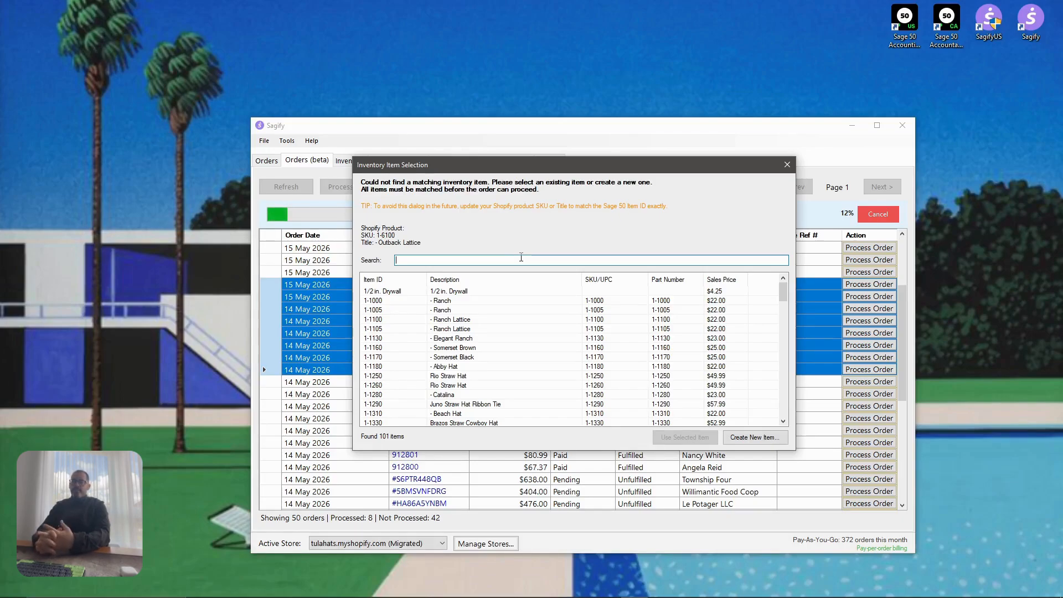
pyautogui.moveTo(781, 290); pyautogui.dragTo(782, 410)
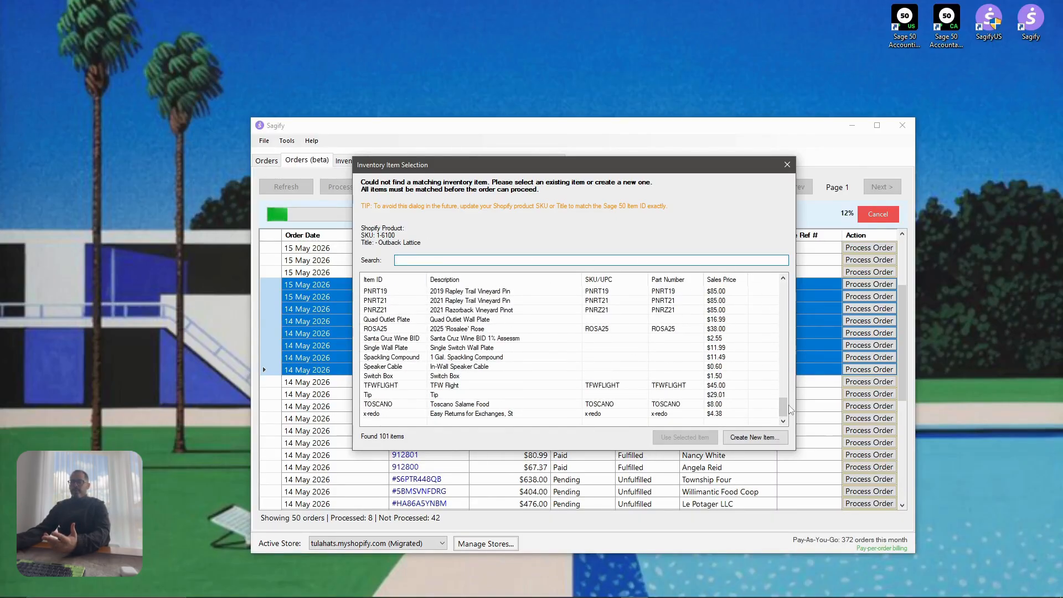
pyautogui.click(429, 357)
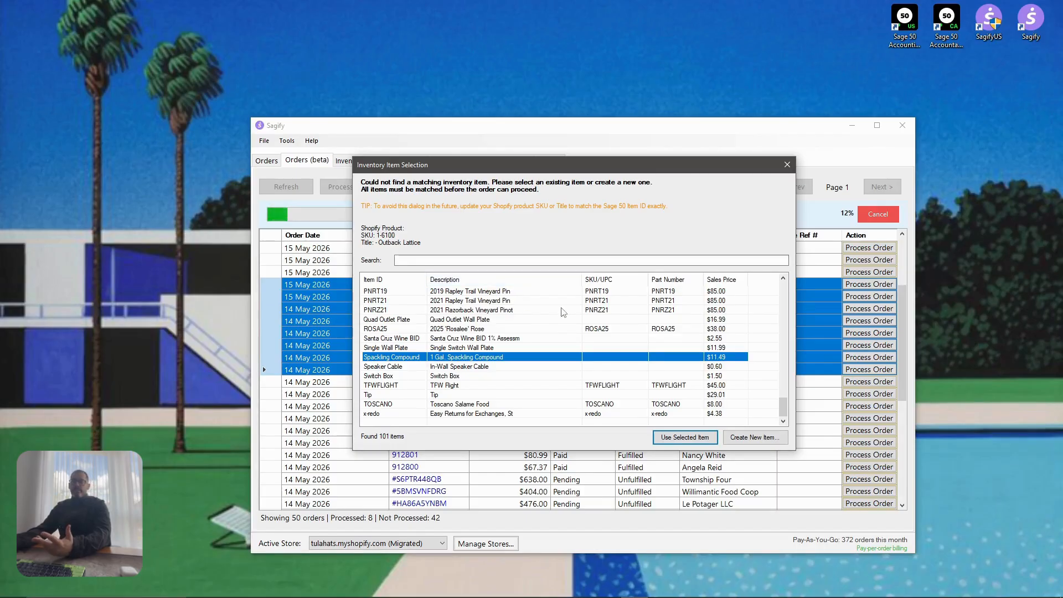
pyautogui.click(749, 438)
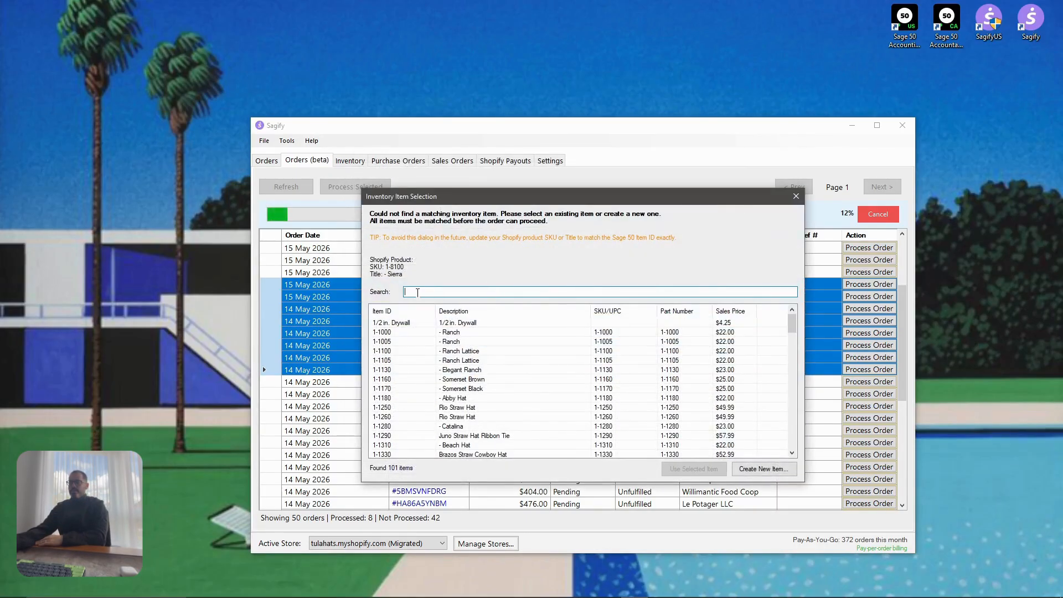
pyautogui.click(775, 475)
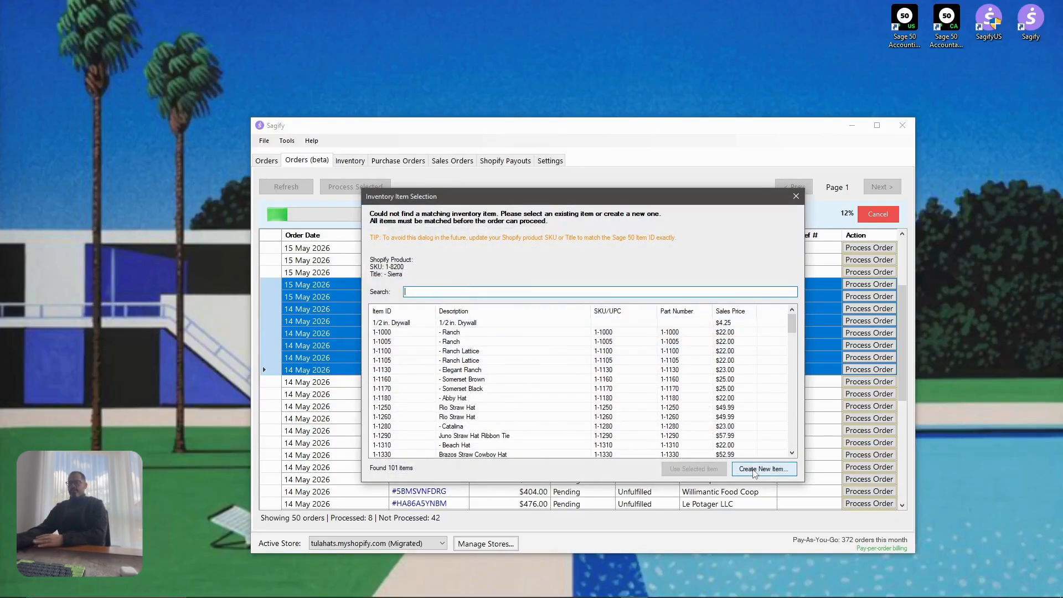
pyautogui.click(754, 469)
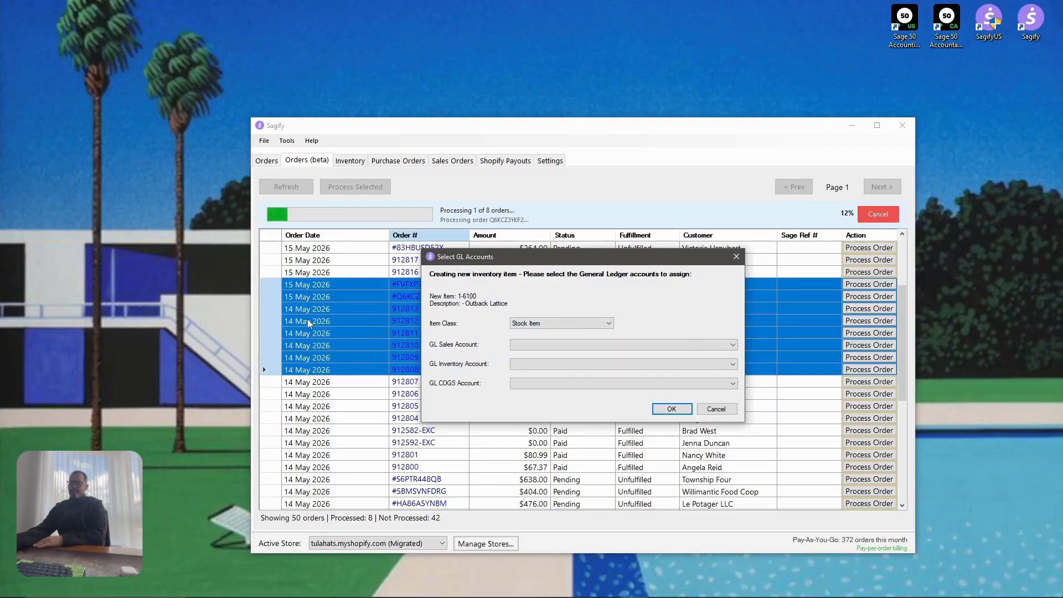
# Give Outback Lattice GL sales 10200-00, inventory 11000 and COGS 11000 accounts
pyautogui.moveTo(592, 260); pyautogui.dragTo(580, 219)
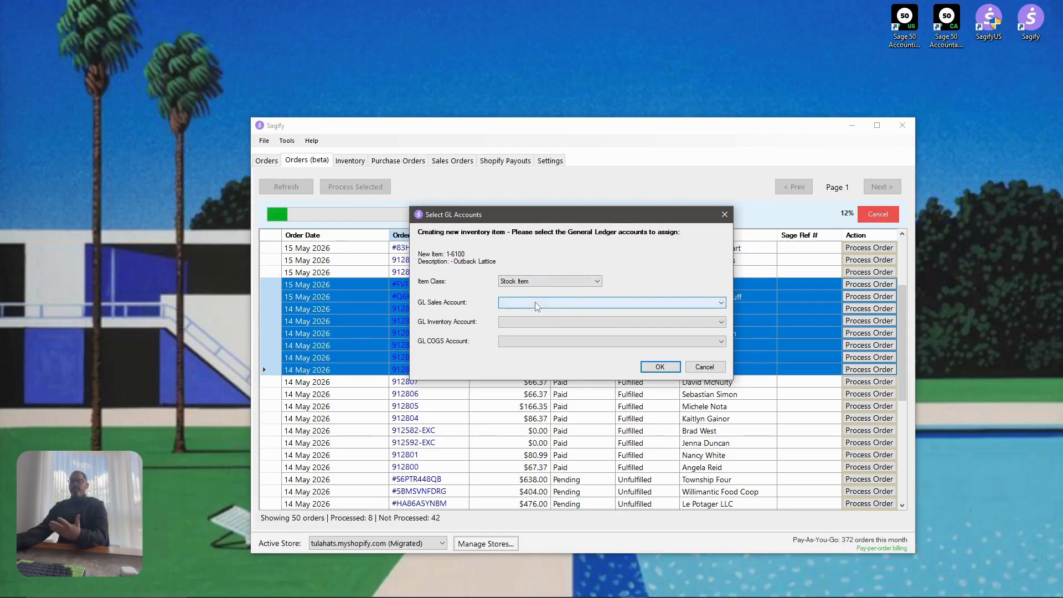
pyautogui.click(534, 306)
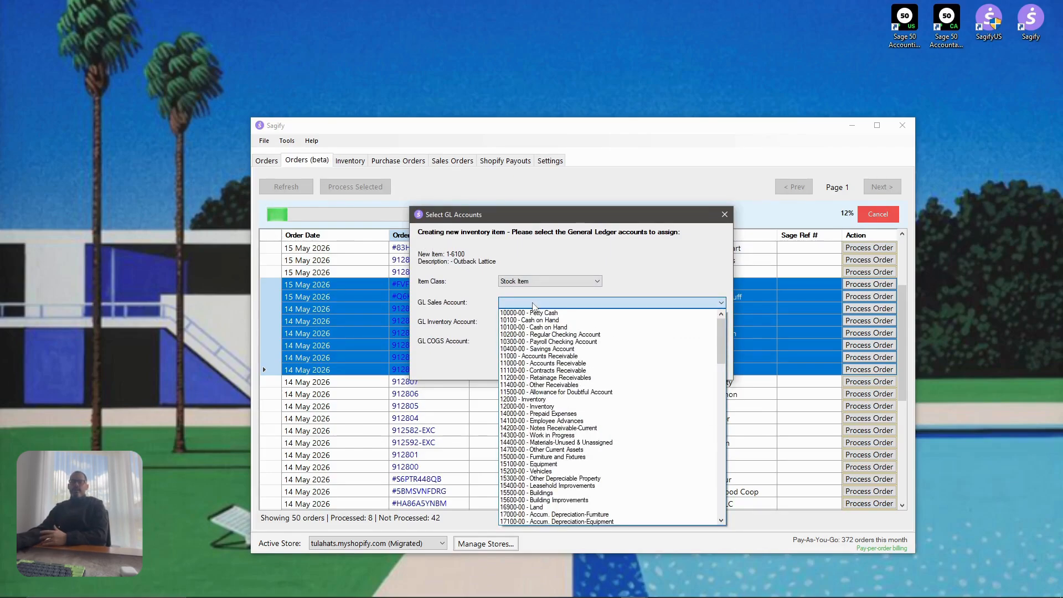
pyautogui.click(553, 334)
pyautogui.click(565, 322)
pyautogui.click(554, 375)
pyautogui.click(564, 341)
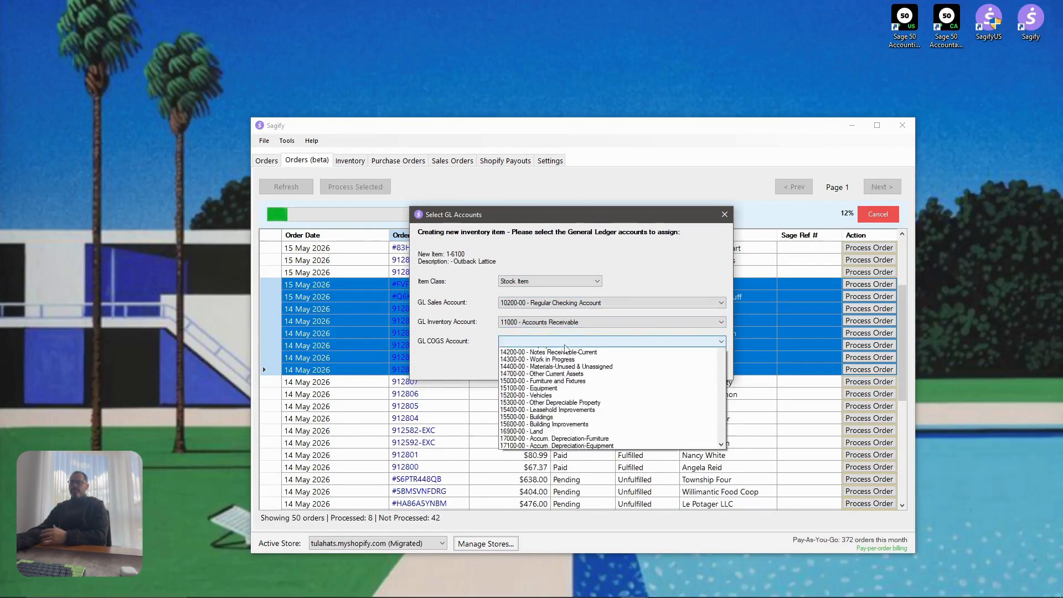
pyautogui.click(569, 394)
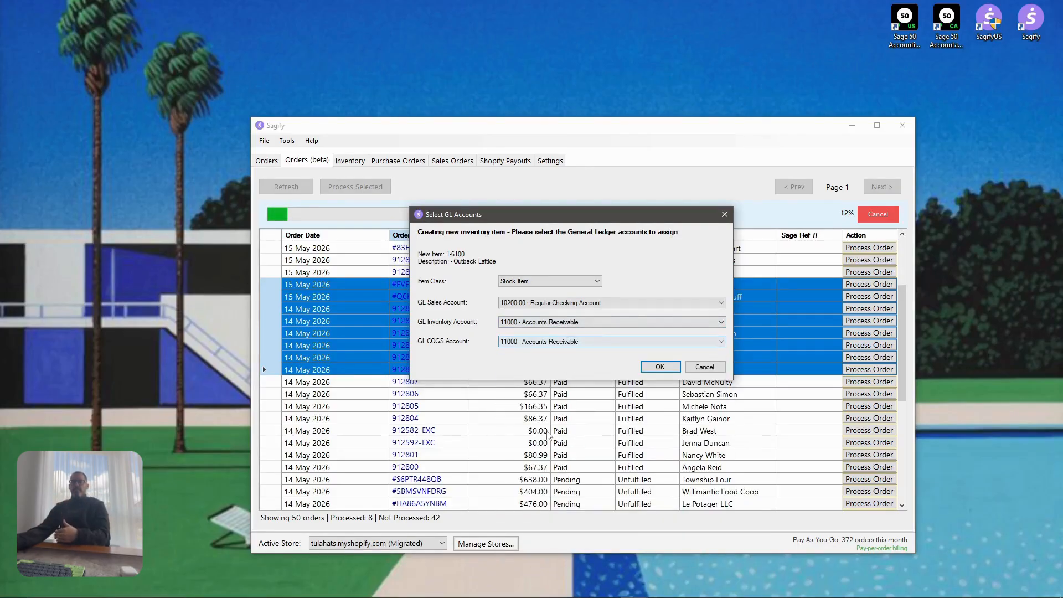
pyautogui.click(660, 367)
# Give Sierra (1-8100) sales 10200-00, inventory 10300-00 and COGS 14000-00 accounts
pyautogui.click(542, 344)
pyautogui.click(548, 370)
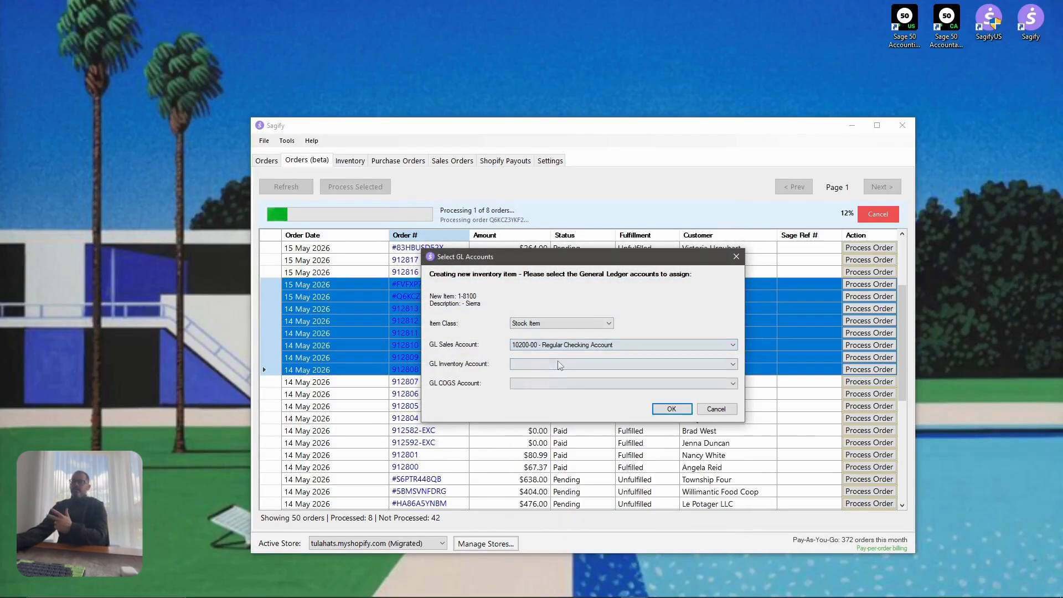
pyautogui.click(559, 364)
pyautogui.click(558, 396)
pyautogui.click(559, 383)
pyautogui.click(574, 268)
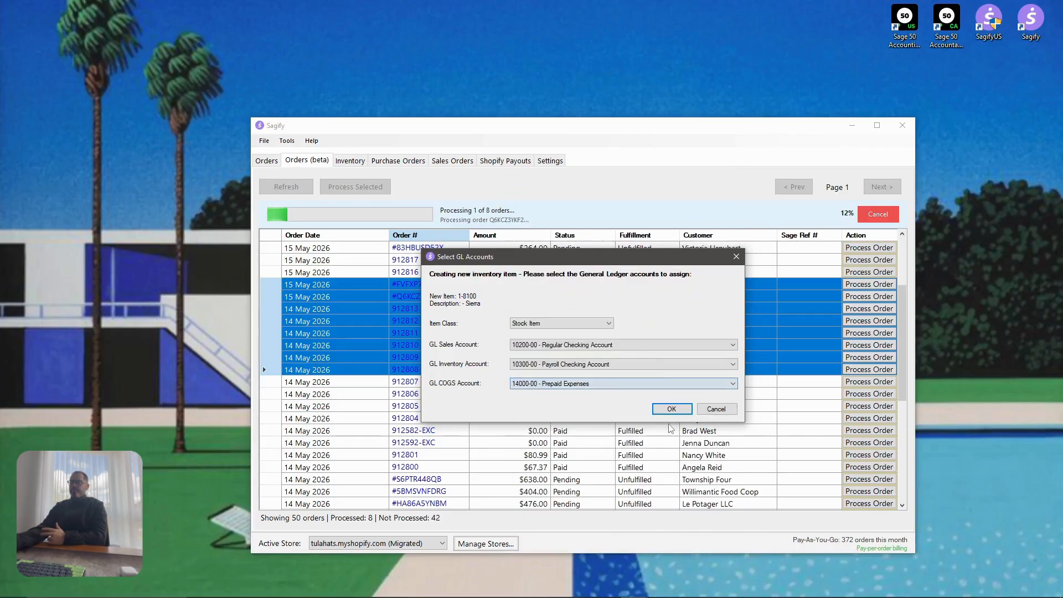
pyautogui.click(678, 410)
# Give item 1-8200 sales 10400-00, inventory 10300-00 and COGS 11200-00 accounts
pyautogui.click(585, 345)
pyautogui.click(585, 392)
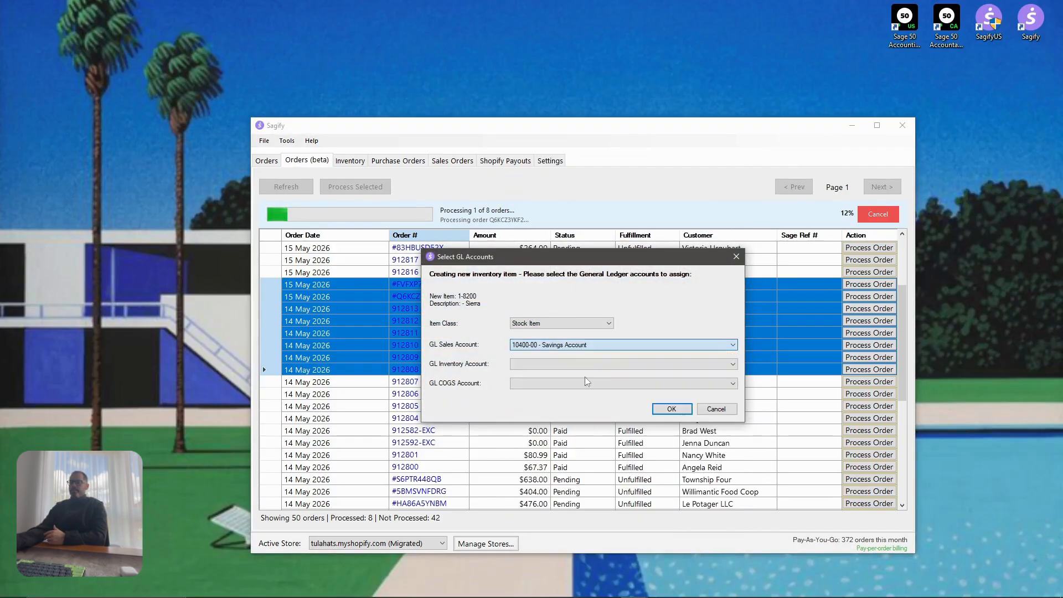
pyautogui.click(585, 364)
pyautogui.click(585, 403)
pyautogui.click(592, 383)
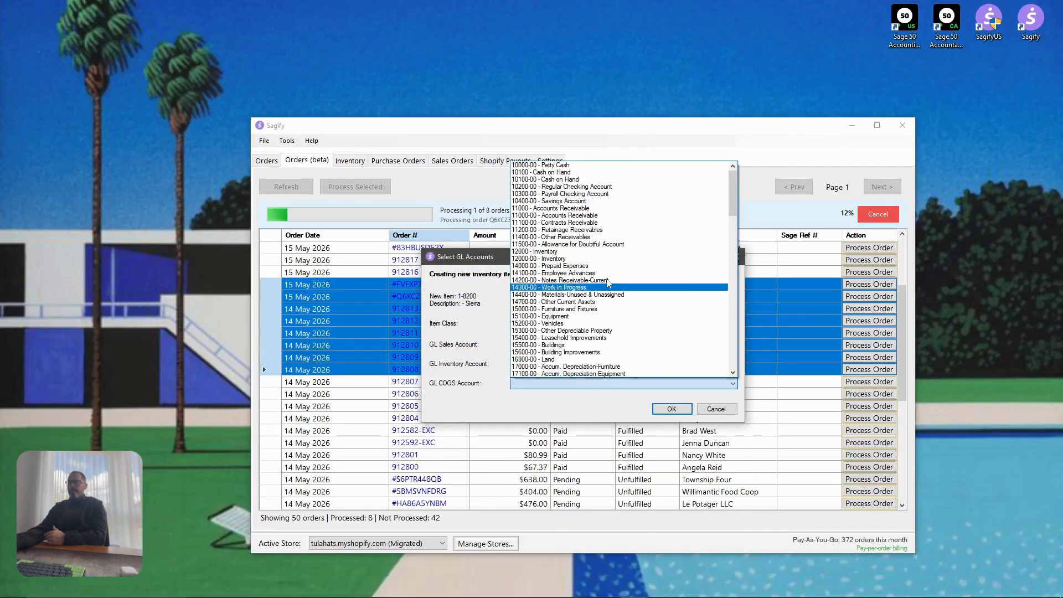
pyautogui.click(605, 237)
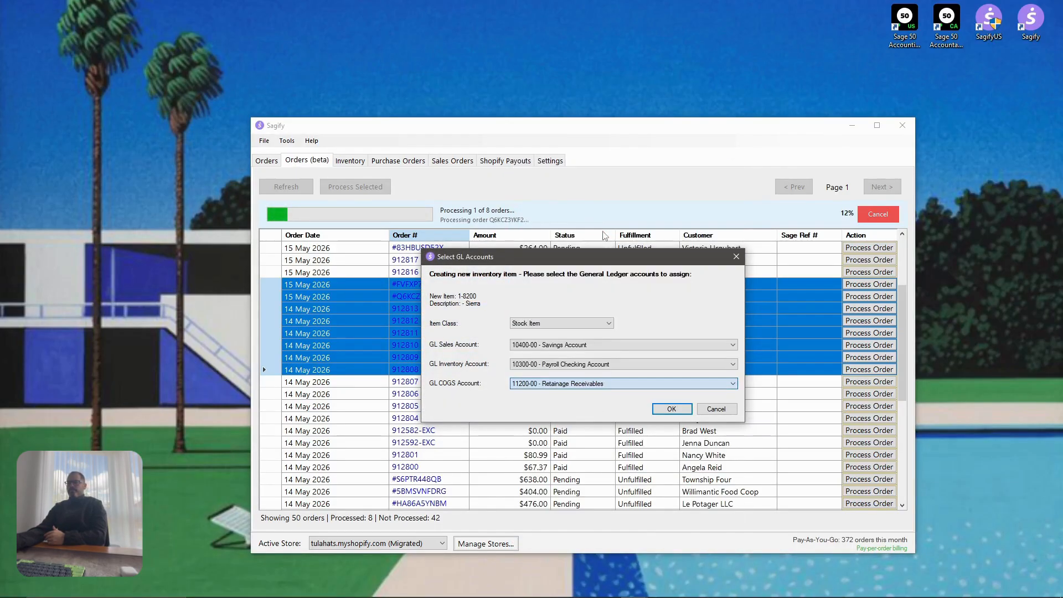
pyautogui.click(672, 410)
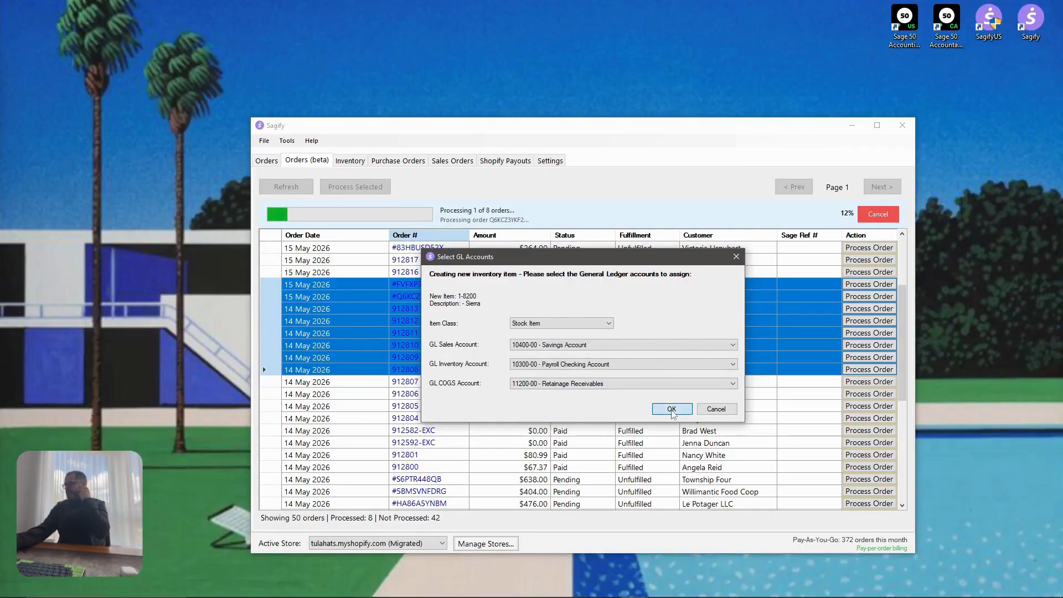
pyautogui.click(671, 409)
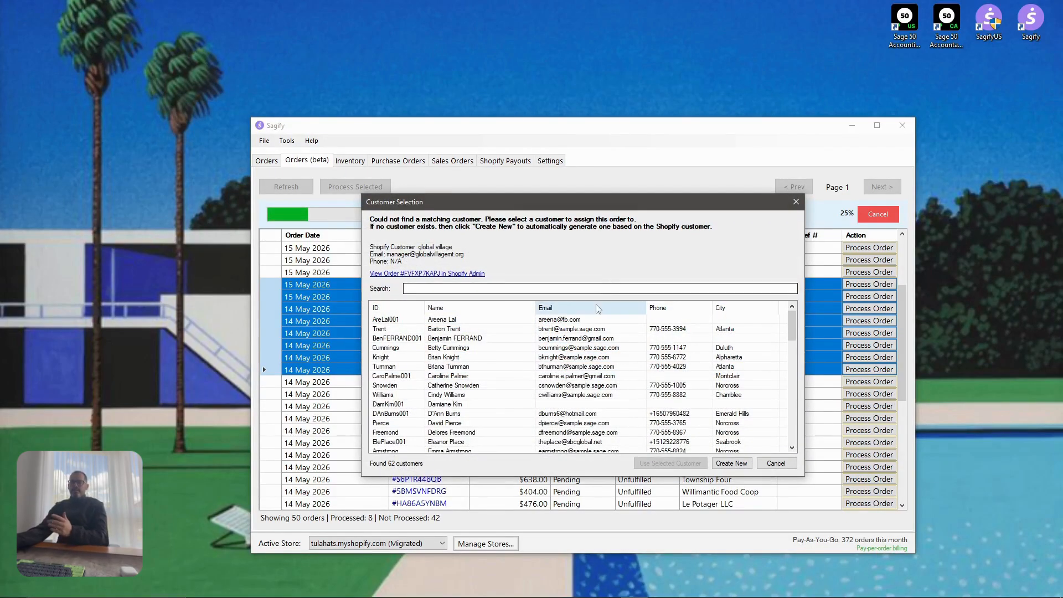
# Create a new customer with the proposed ID and new items for Child Ranch, 1-5100, 1-5200, 1-5300
pyautogui.click(731, 462)
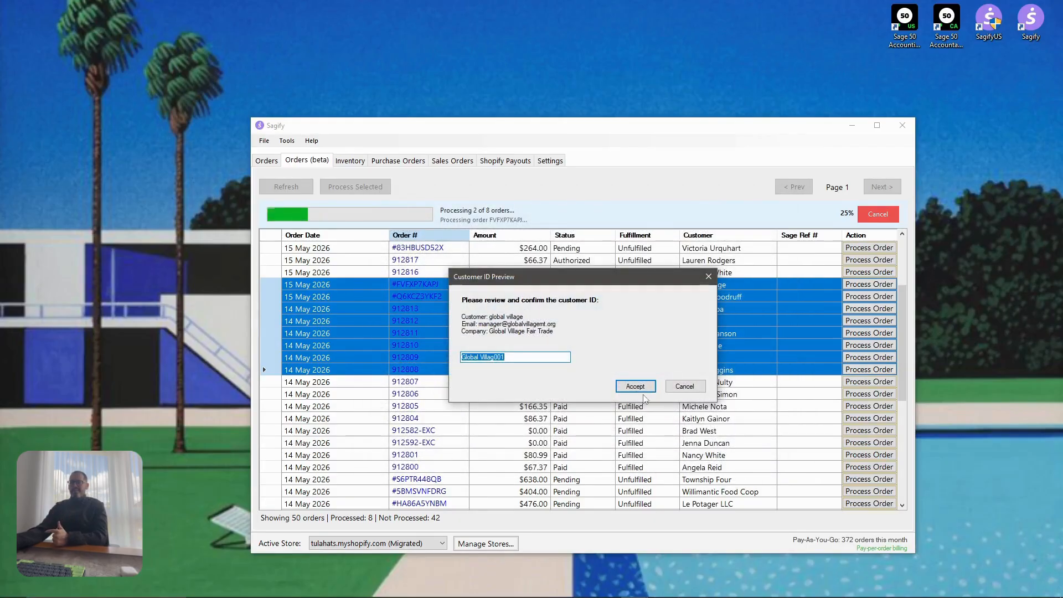
pyautogui.click(640, 387)
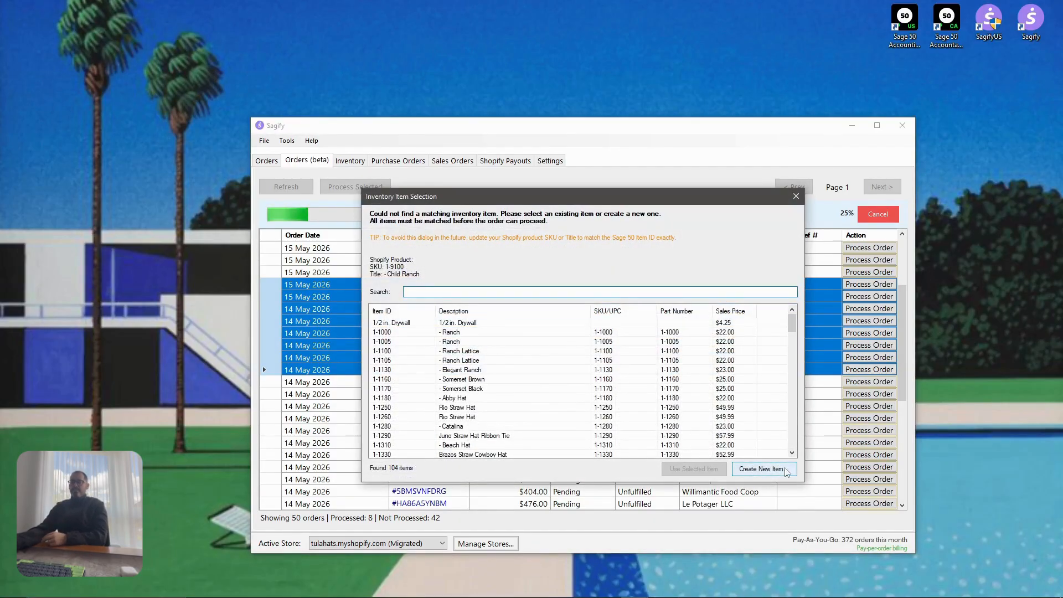
pyautogui.click(764, 469)
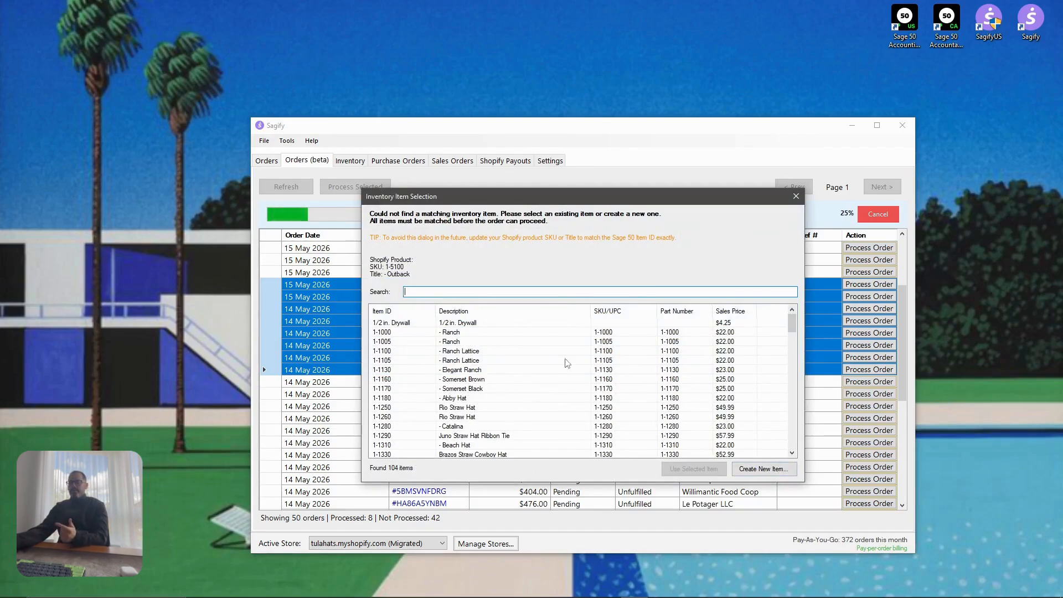
pyautogui.click(765, 469)
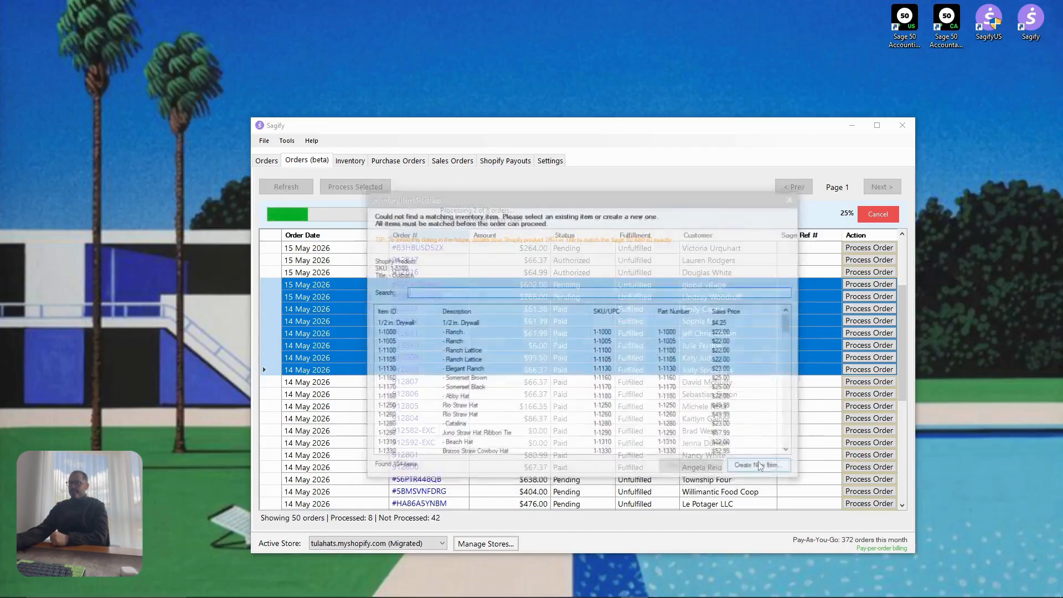
pyautogui.click(766, 469)
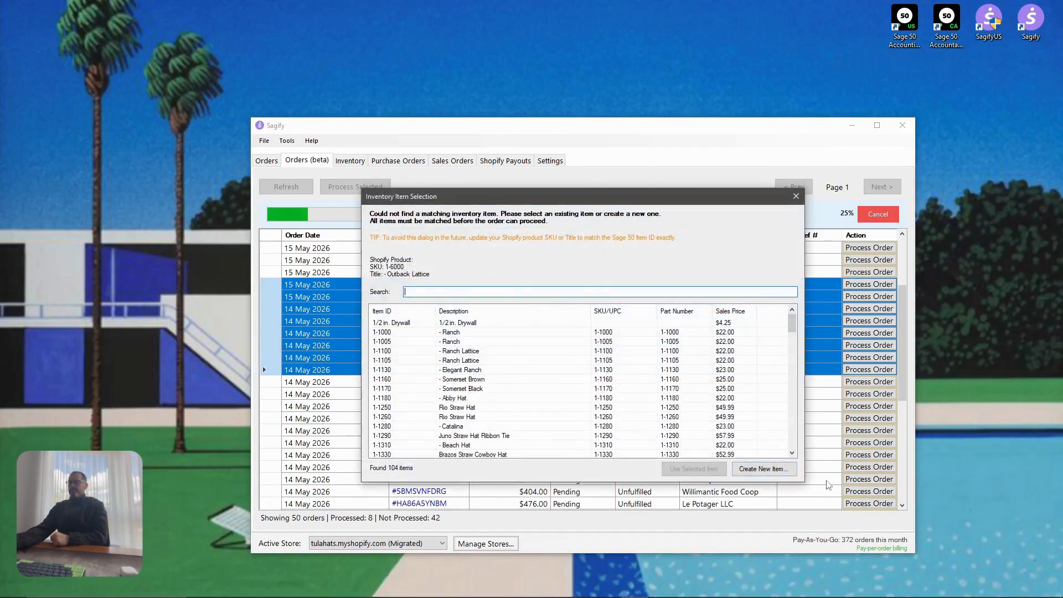
pyautogui.click(757, 465)
# Give Child Ranch sales 10300-00, inventory 10200-00 and COGS 14700-00 accounts
pyautogui.click(620, 344)
pyautogui.click(559, 382)
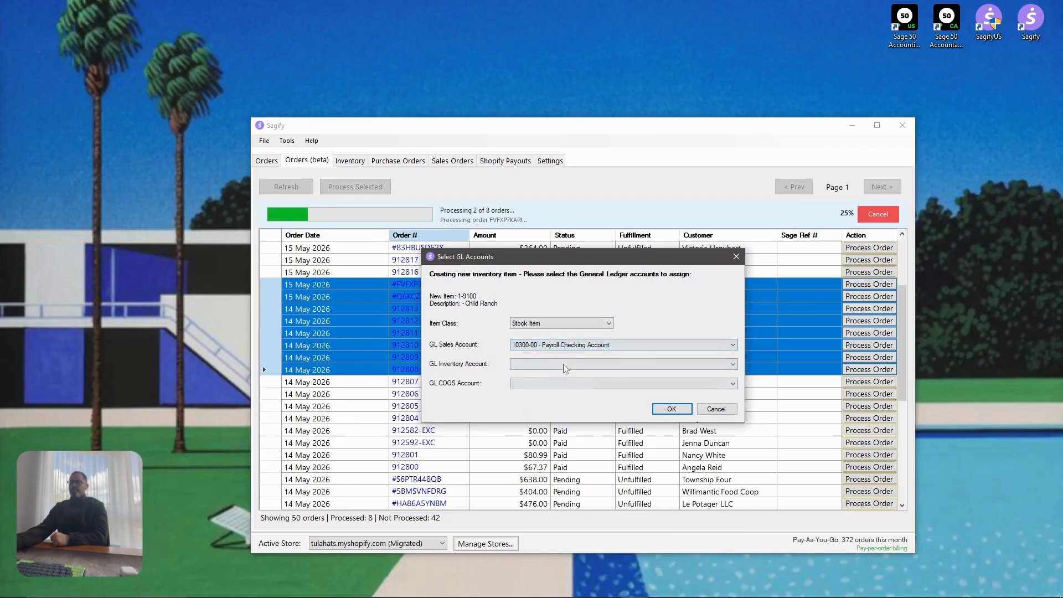
pyautogui.click(566, 365)
pyautogui.click(573, 396)
pyautogui.click(586, 384)
pyautogui.click(593, 302)
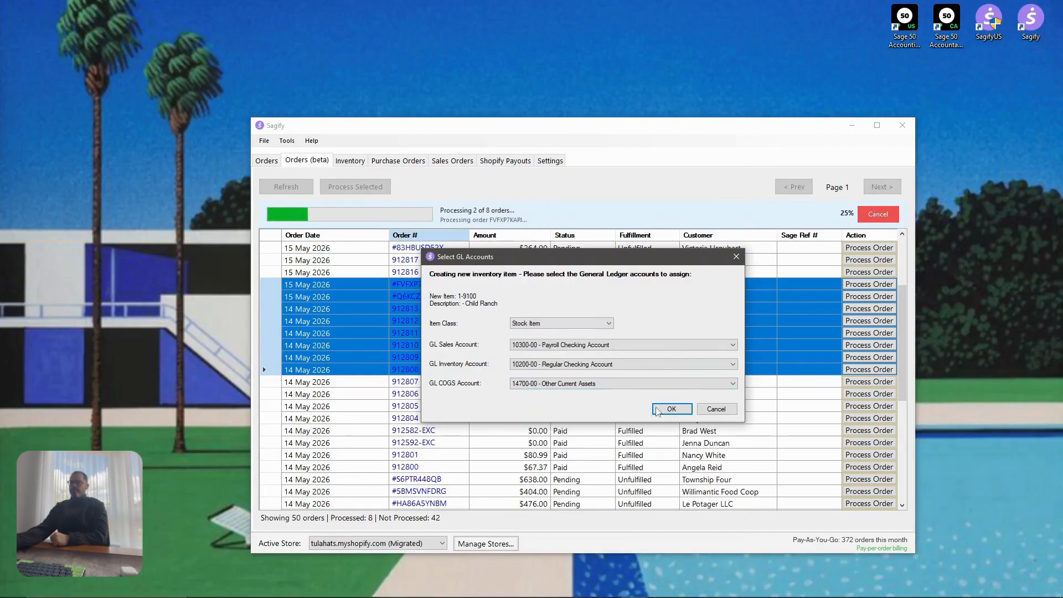
pyautogui.click(671, 410)
# Give item 1-5100 sales 11000, inventory 11000 and COGS 15200-00 Vehicles accounts
pyautogui.click(534, 345)
pyautogui.click(544, 397)
pyautogui.click(592, 364)
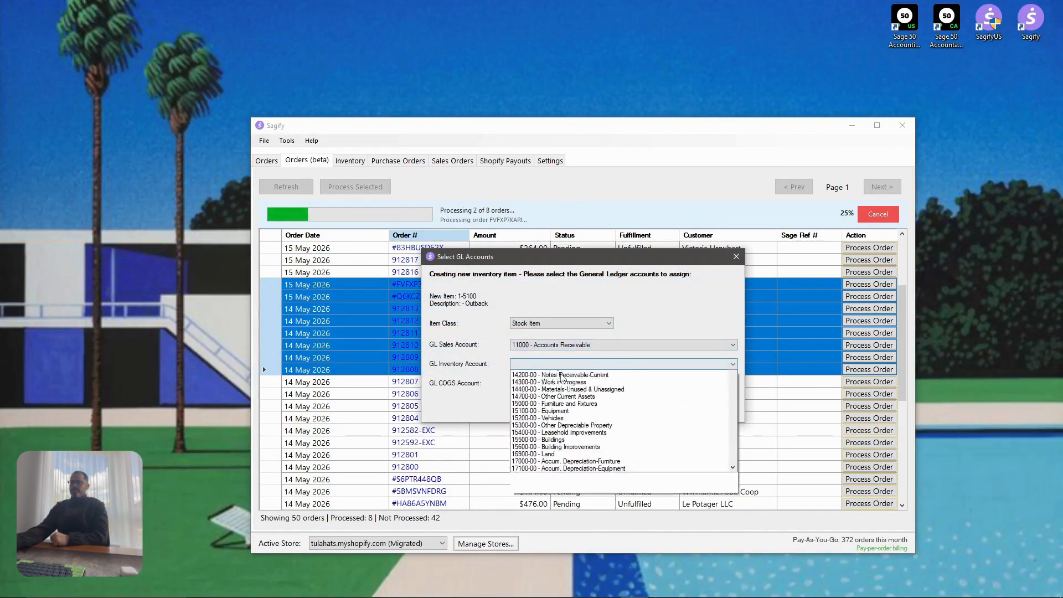
pyautogui.click(554, 416)
pyautogui.click(592, 383)
pyautogui.click(582, 352)
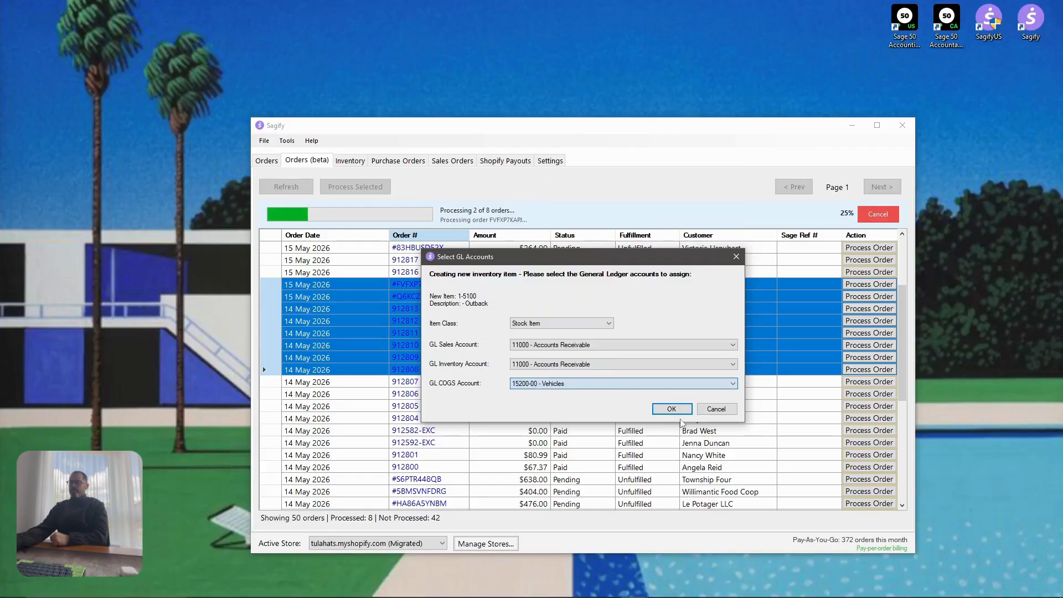
pyautogui.click(671, 410)
# Give item 1-5200 sales and inventory 10300-00 accounts plus a COGS account
pyautogui.click(579, 345)
pyautogui.click(576, 383)
pyautogui.click(582, 364)
pyautogui.click(582, 387)
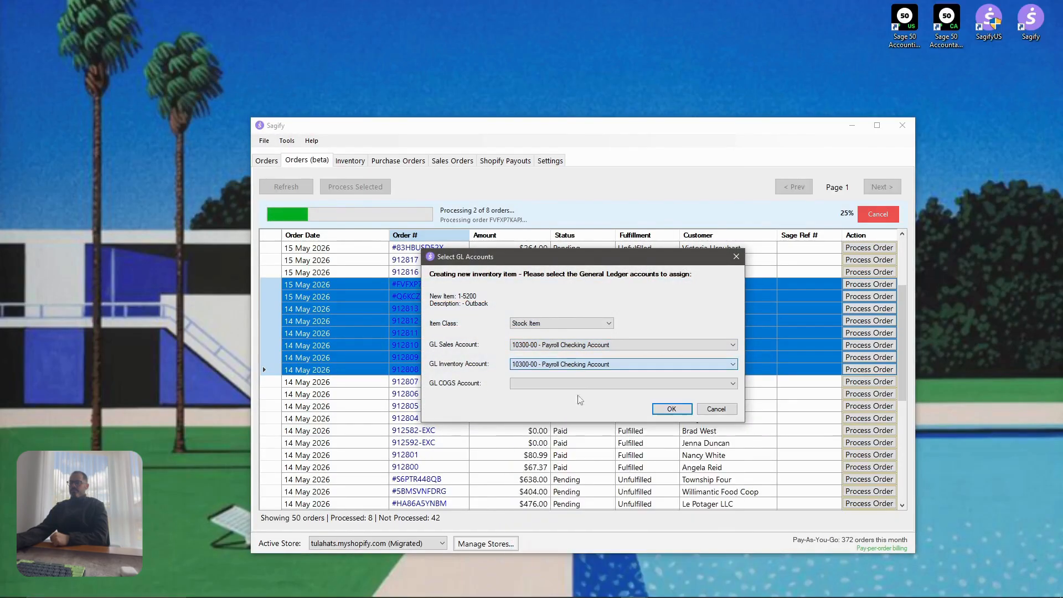
pyautogui.click(592, 384)
pyautogui.click(581, 316)
pyautogui.click(672, 409)
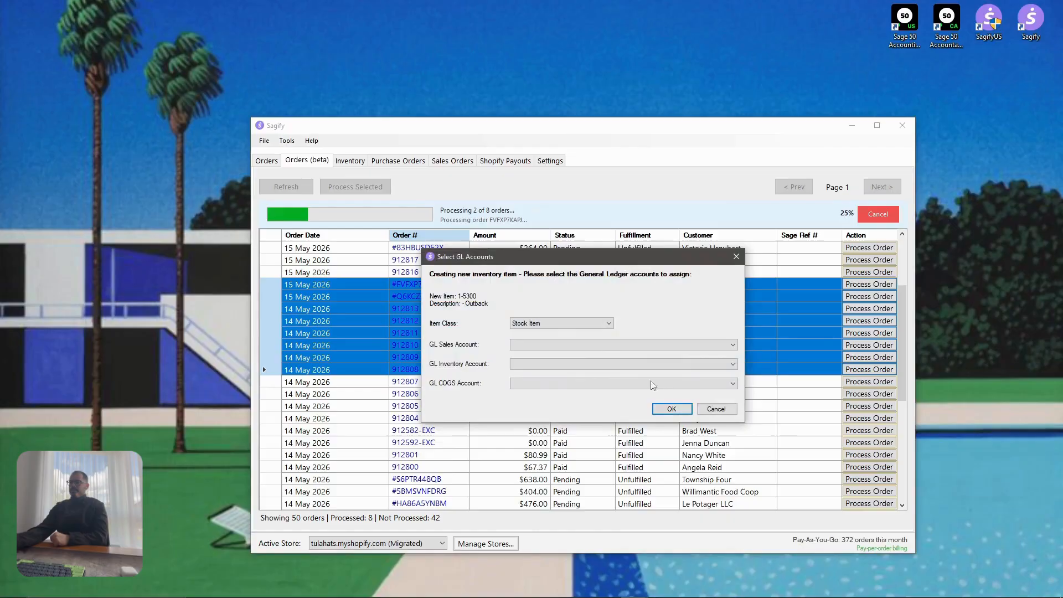
# Give item 1-5300 sales 10200-00, inventory 10100 Cash on Hand and a COGS account
pyautogui.click(600, 345)
pyautogui.click(590, 376)
pyautogui.click(589, 364)
pyautogui.click(582, 381)
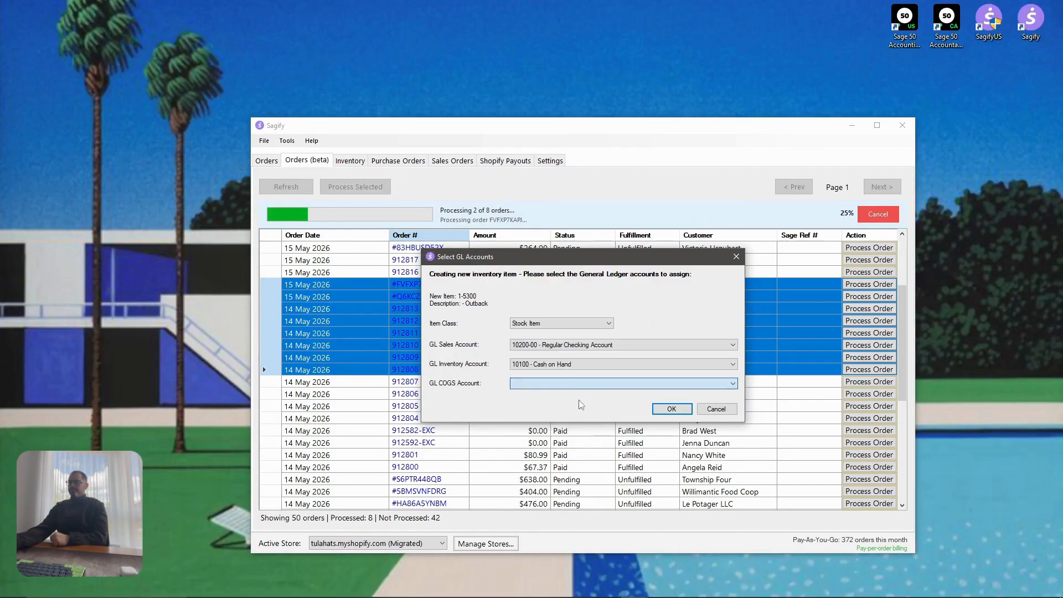
pyautogui.click(576, 384)
pyautogui.click(582, 343)
pyautogui.click(671, 409)
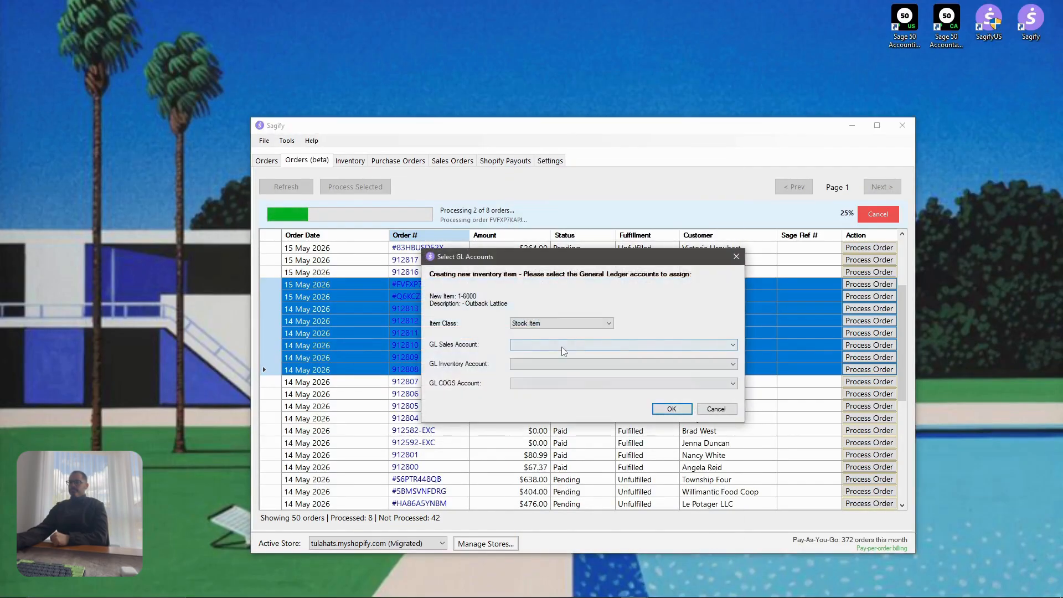
# Give item 1-6000 sales 10100-00, inventory 10200-00 and COGS 15400-00 accounts
pyautogui.click(564, 346)
pyautogui.click(562, 368)
pyautogui.click(562, 364)
pyautogui.click(561, 386)
pyautogui.click(559, 385)
pyautogui.click(569, 356)
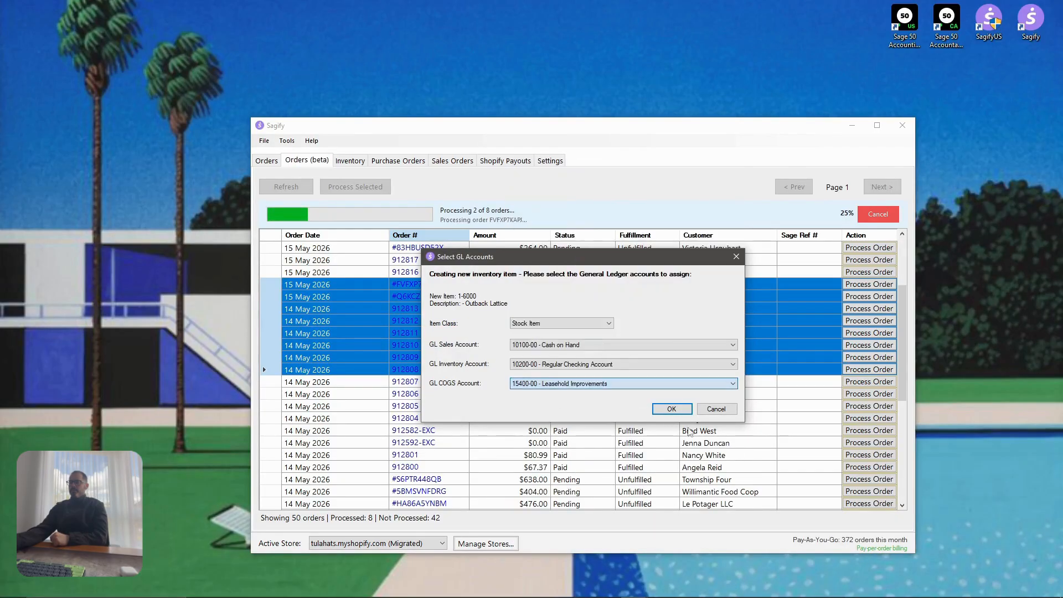
pyautogui.click(674, 409)
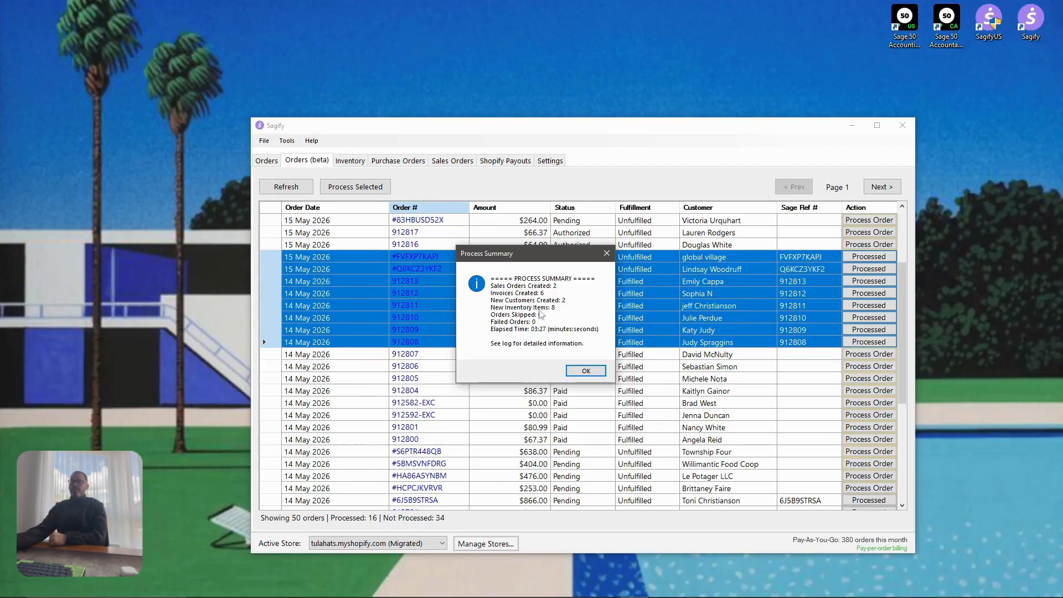
# Close the Process Summary reporting 6 invoices and 2 sales orders created
pyautogui.click(586, 372)
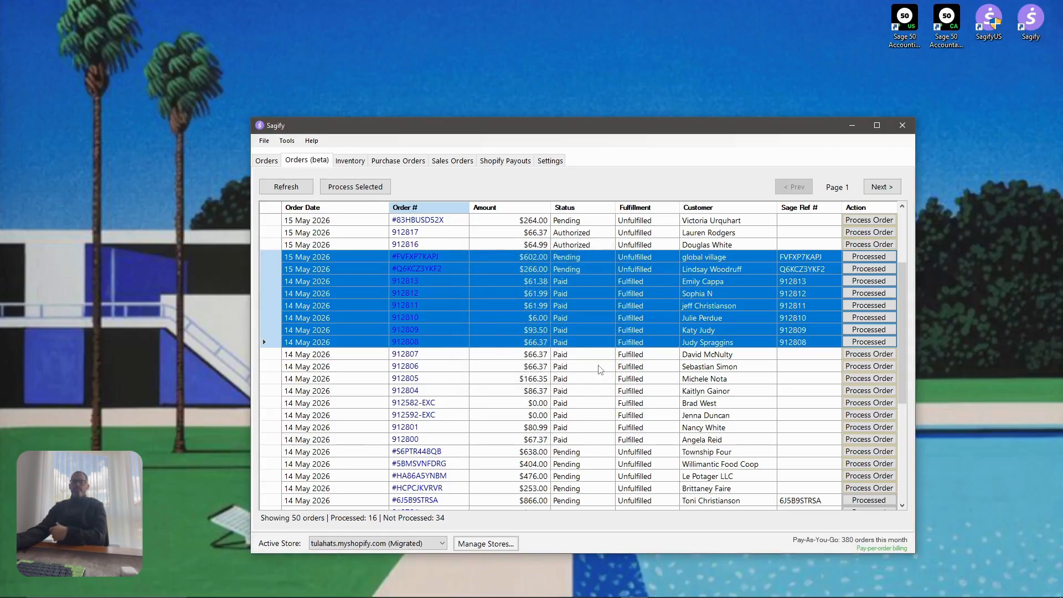
pyautogui.click(267, 161)
pyautogui.moveTo(900, 359); pyautogui.dragTo(909, 491)
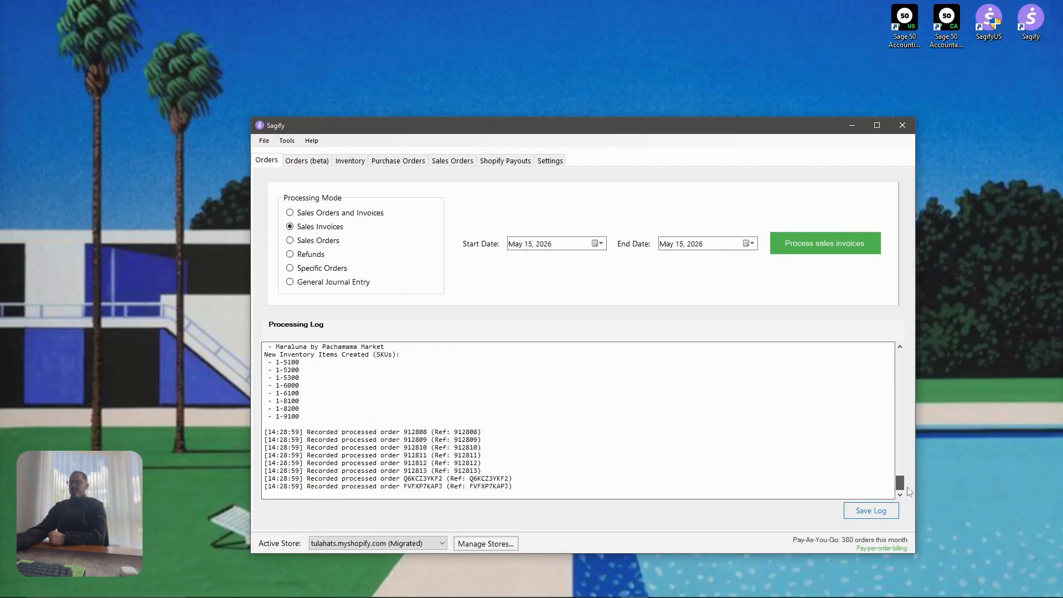
pyautogui.moveTo(569, 491); pyautogui.dragTo(264, 377)
pyautogui.click(325, 410)
pyautogui.scroll(4, 324, 416)
pyautogui.scroll(-3, 312, 452)
pyautogui.scroll(5, 437, 435)
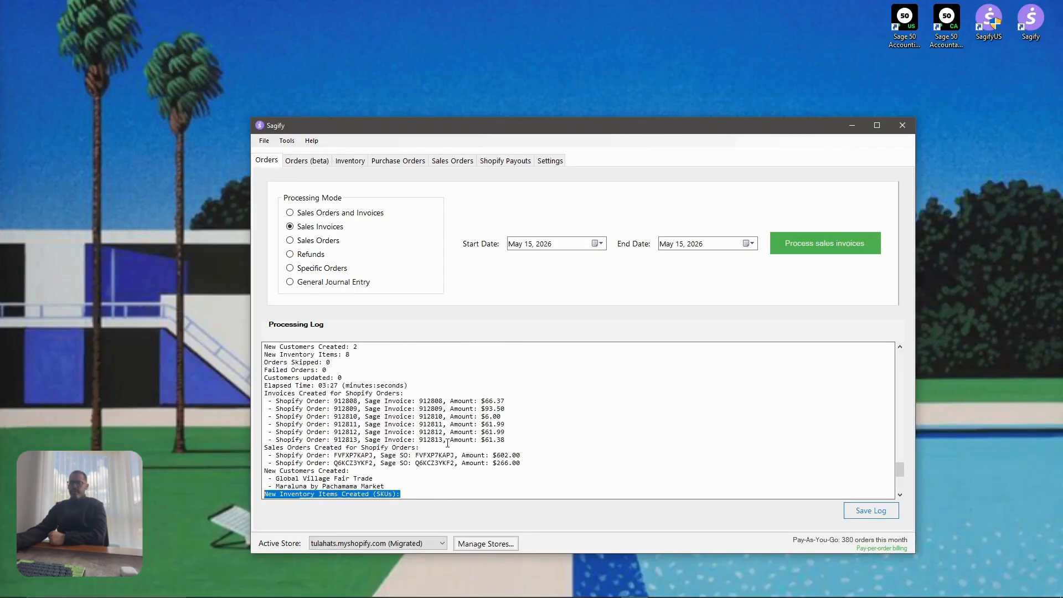
pyautogui.scroll(-6, 448, 394)
pyautogui.click(306, 160)
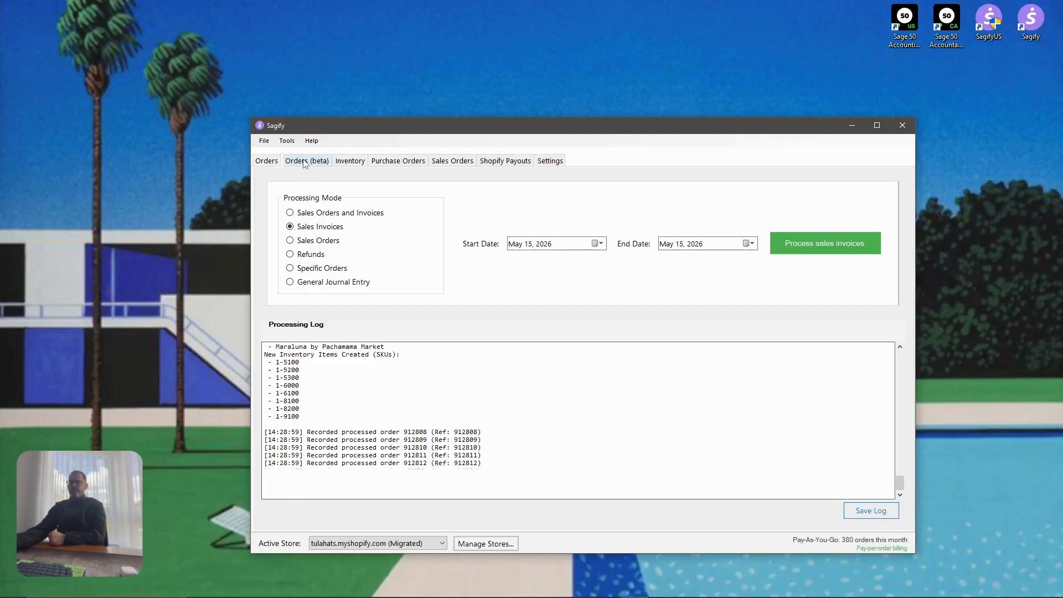
pyautogui.click(783, 271)
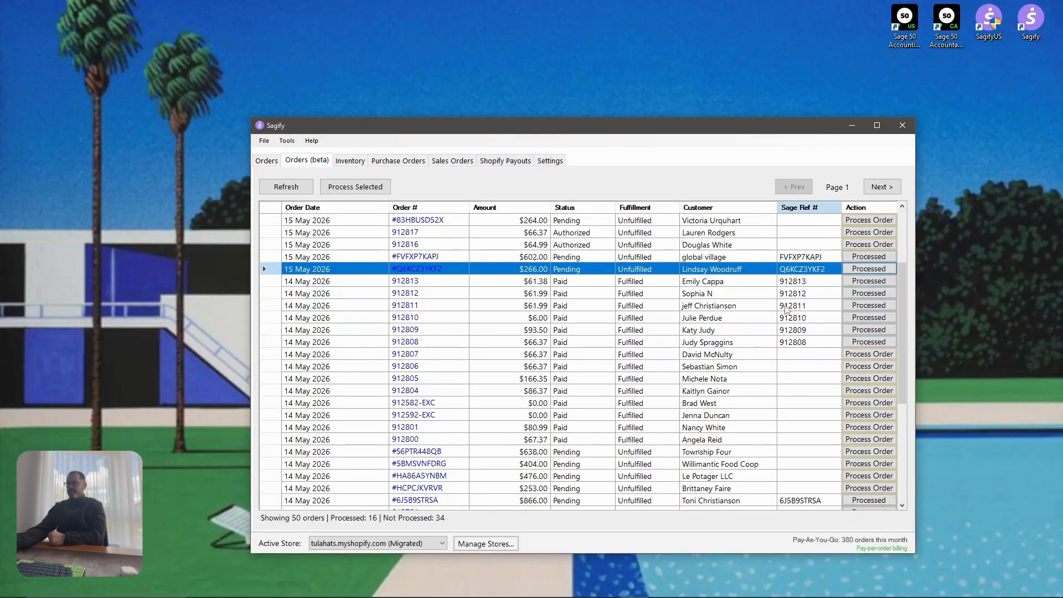
pyautogui.click(797, 259)
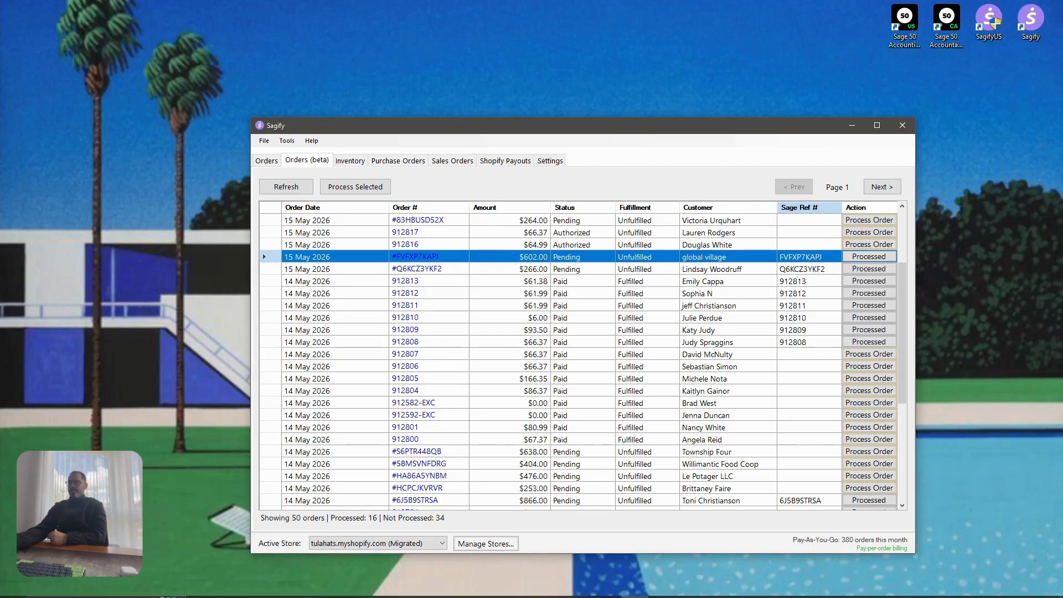
# Bring Sage 50 forward, arrange the windows and open the sales invoice list
pyautogui.click(607, 588)
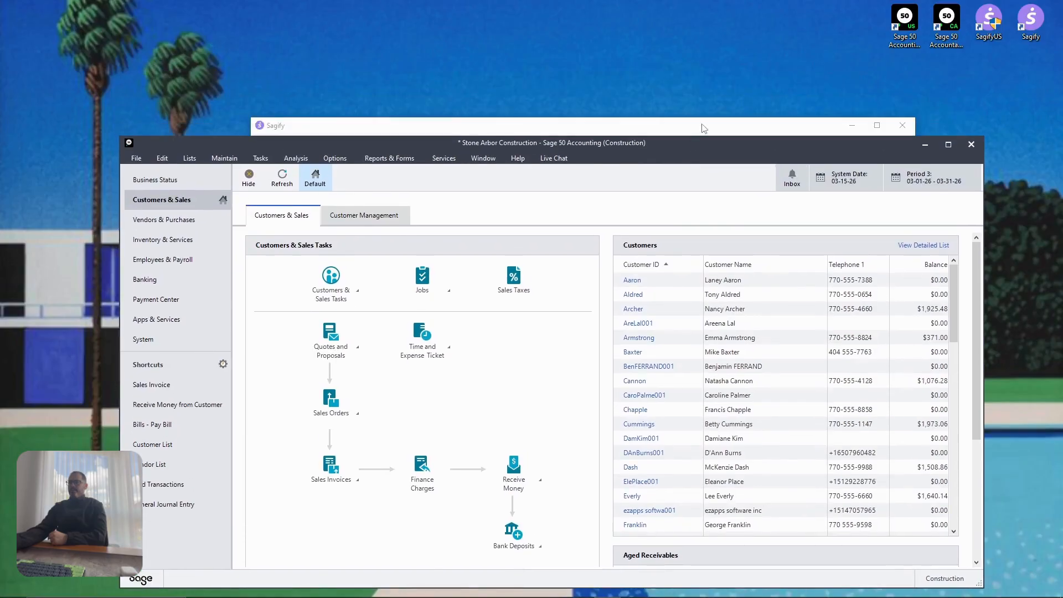
pyautogui.moveTo(703, 128); pyautogui.dragTo(852, 24)
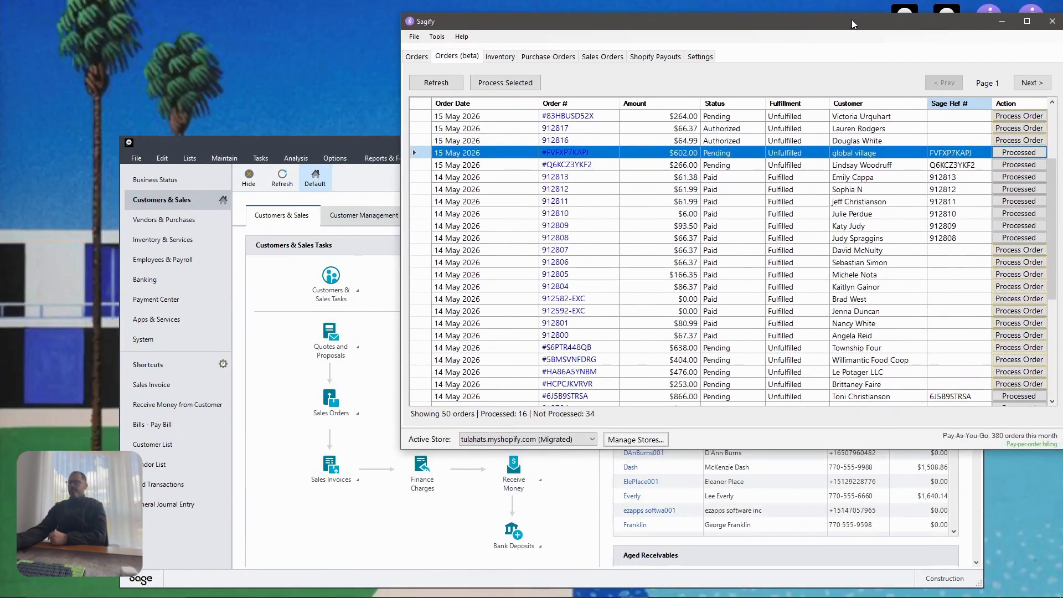
pyautogui.click(335, 138)
pyautogui.moveTo(712, 146); pyautogui.dragTo(621, 95)
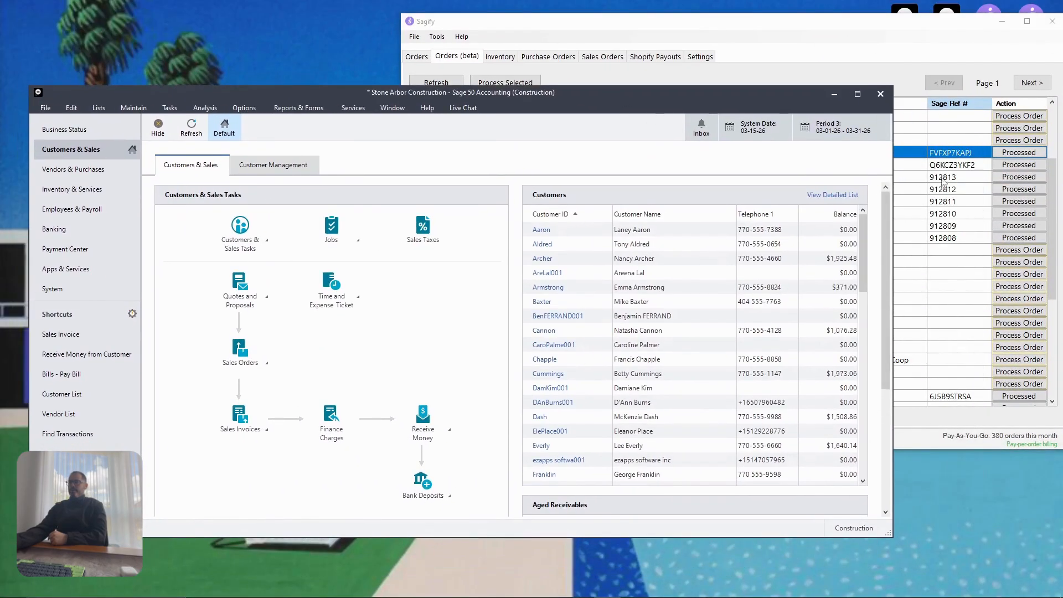
pyautogui.click(169, 107)
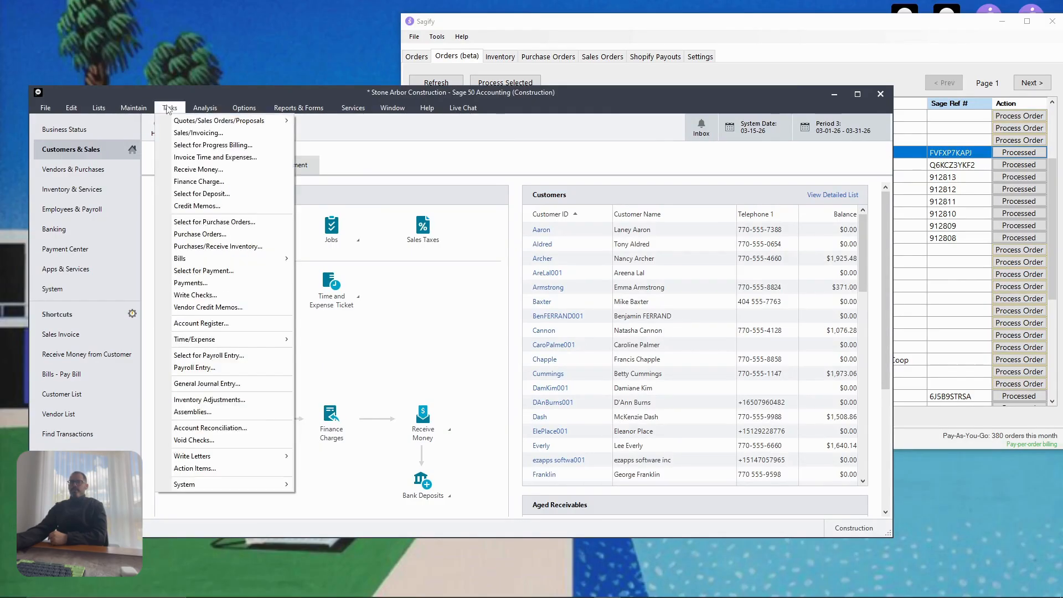
pyautogui.click(170, 133)
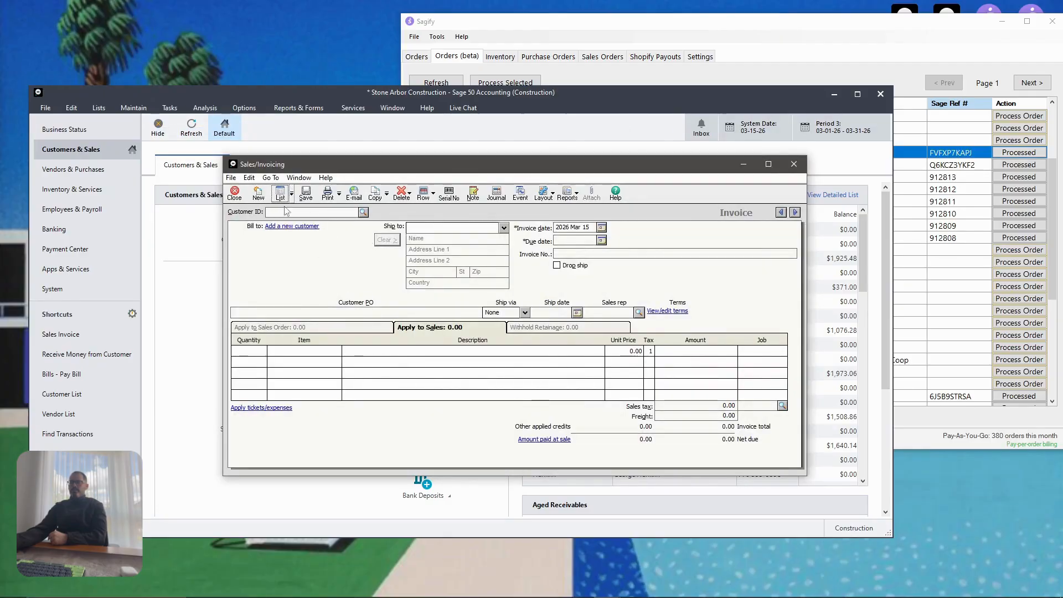
pyautogui.click(279, 195)
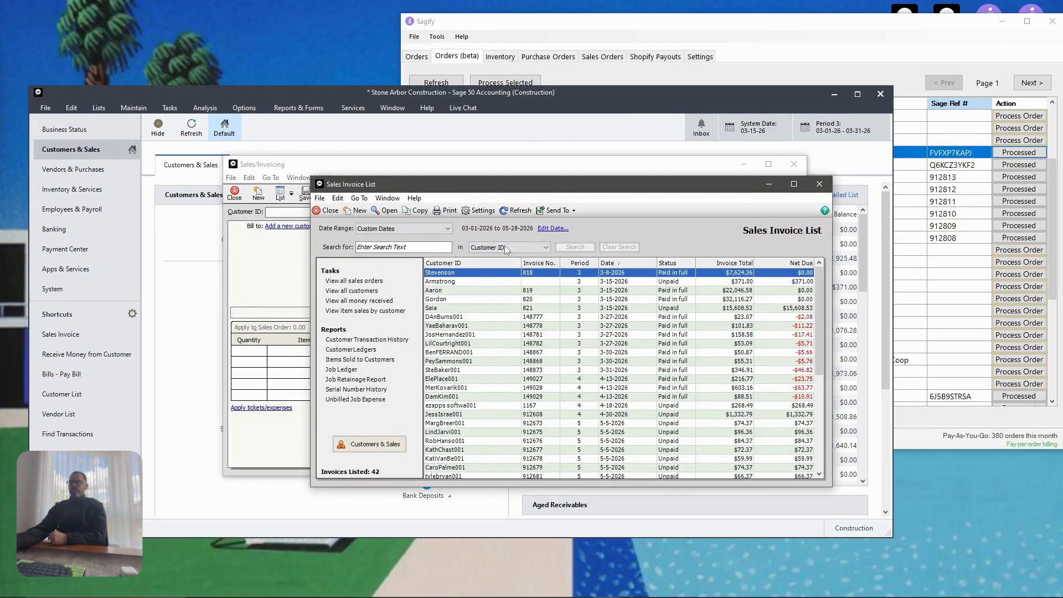
# Search by Invoice No. with the date range extended to June 26, 2026
pyautogui.click(507, 247)
pyautogui.click(500, 266)
pyautogui.click(555, 229)
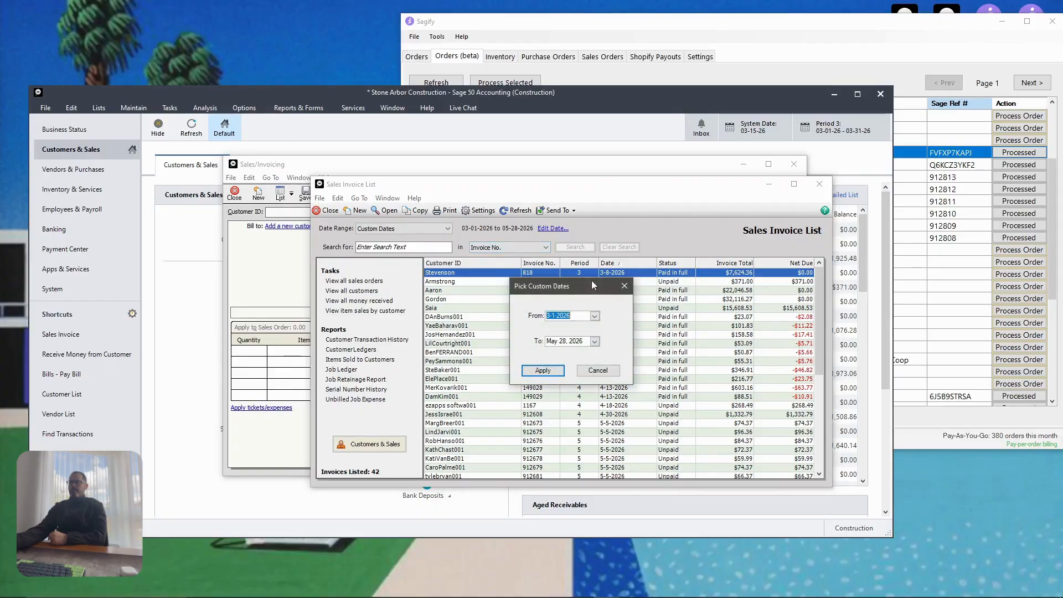
pyautogui.click(594, 341)
pyautogui.click(663, 357)
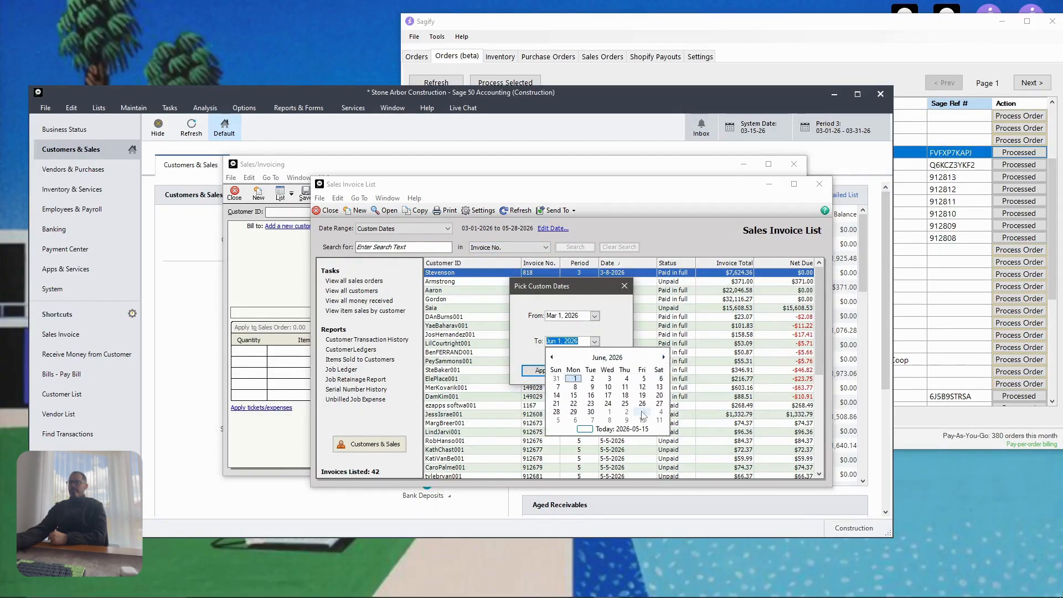
pyautogui.click(642, 403)
pyautogui.click(537, 371)
# Find and open invoice 912813, placing it at the top left of the screen
pyautogui.click(418, 249)
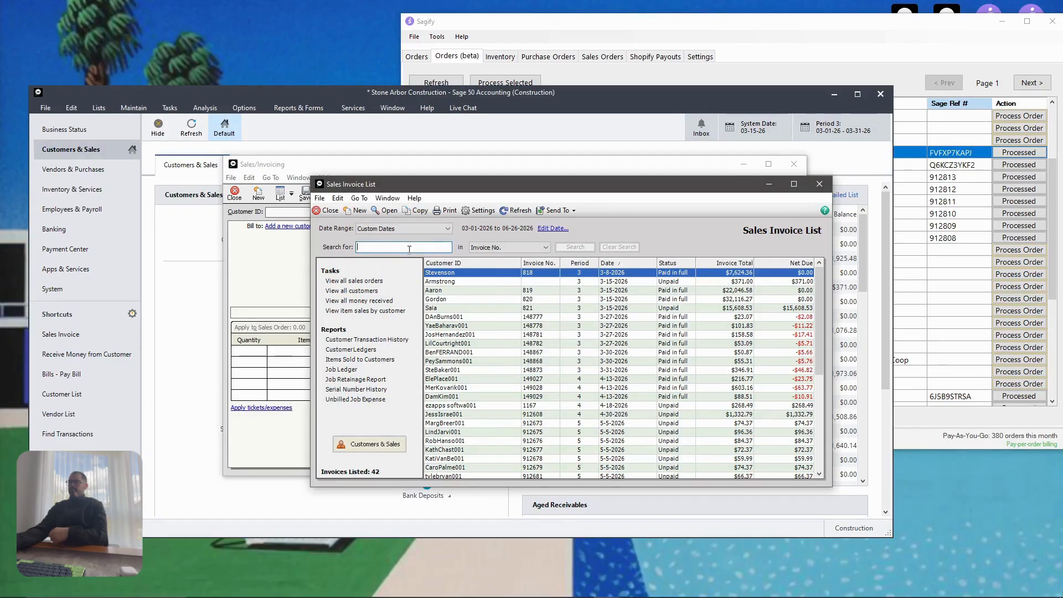
pyautogui.write('912813')
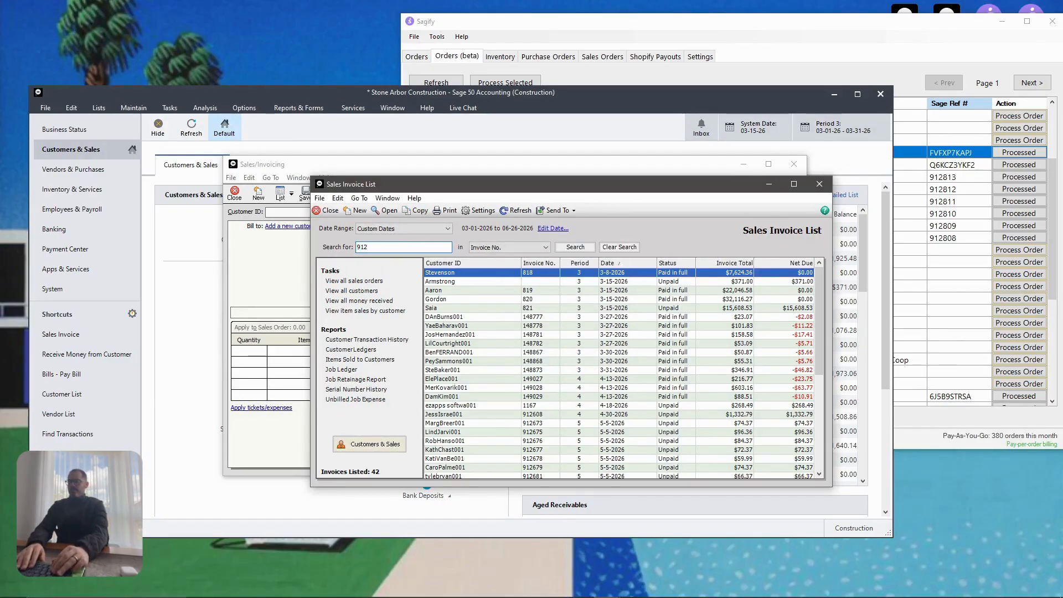
pyautogui.press('Return')
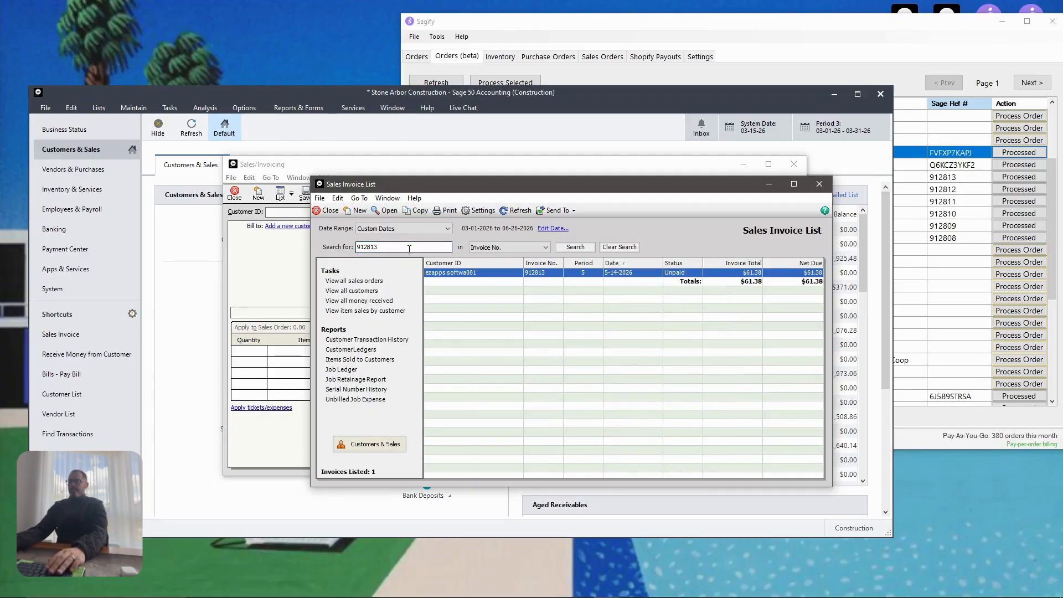
pyautogui.doubleClick(489, 277)
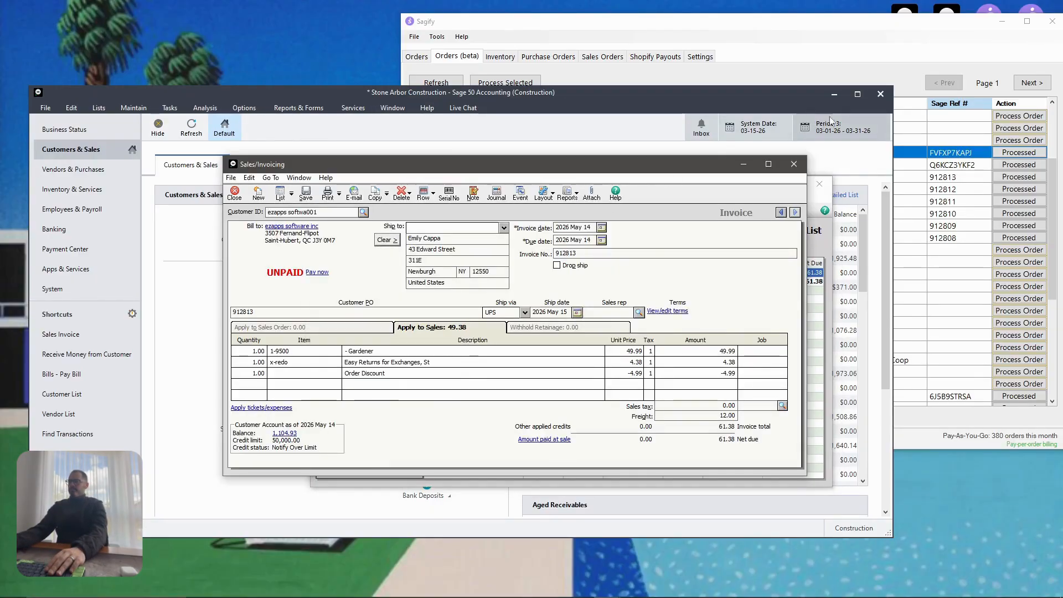
pyautogui.click(835, 94)
pyautogui.click(817, 205)
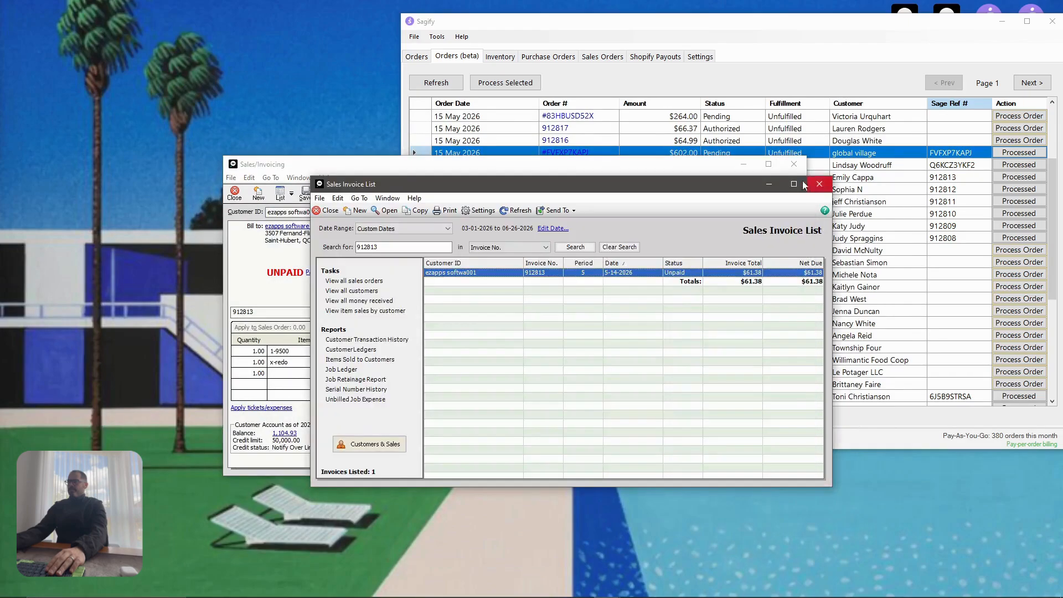
pyautogui.click(773, 189)
pyautogui.moveTo(610, 166); pyautogui.dragTo(396, 21)
# Search Shopify Admin for order 912813 and review its detail page
pyautogui.moveTo(414, 597)
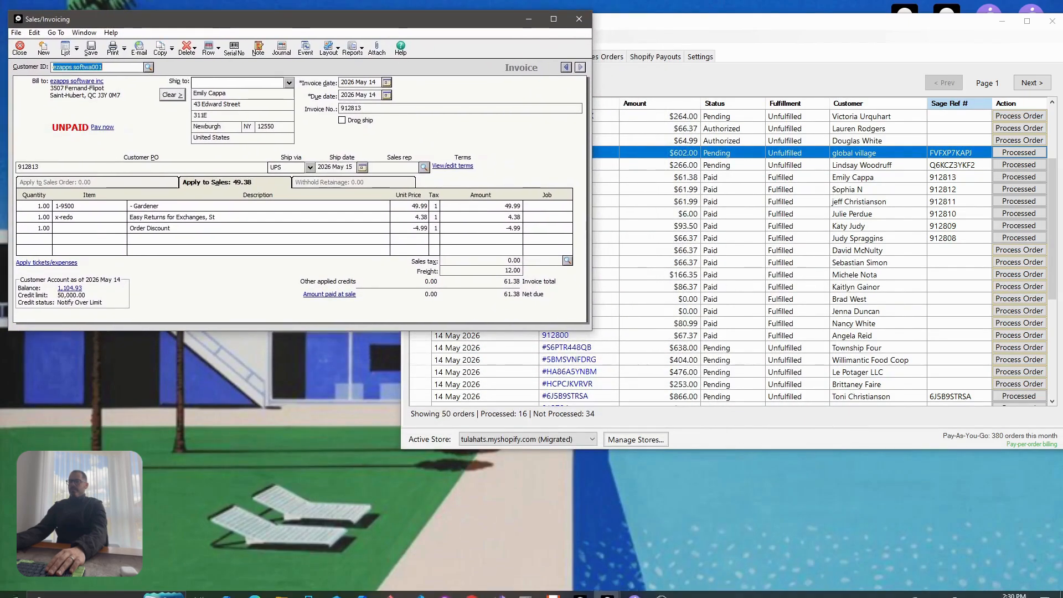
pyautogui.moveTo(255, 588)
pyautogui.click(299, 527)
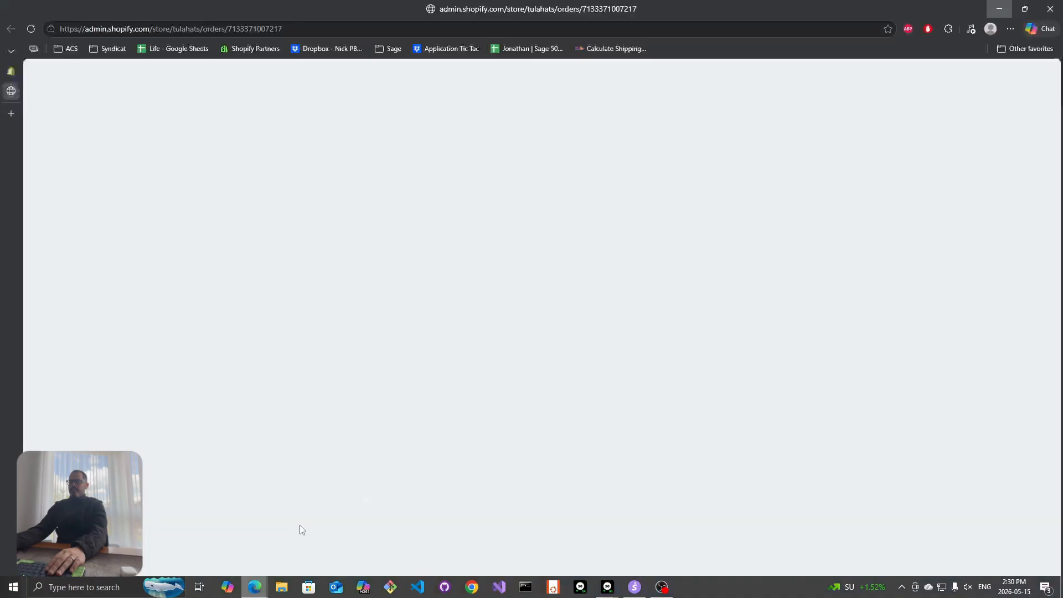
pyautogui.click(403, 75)
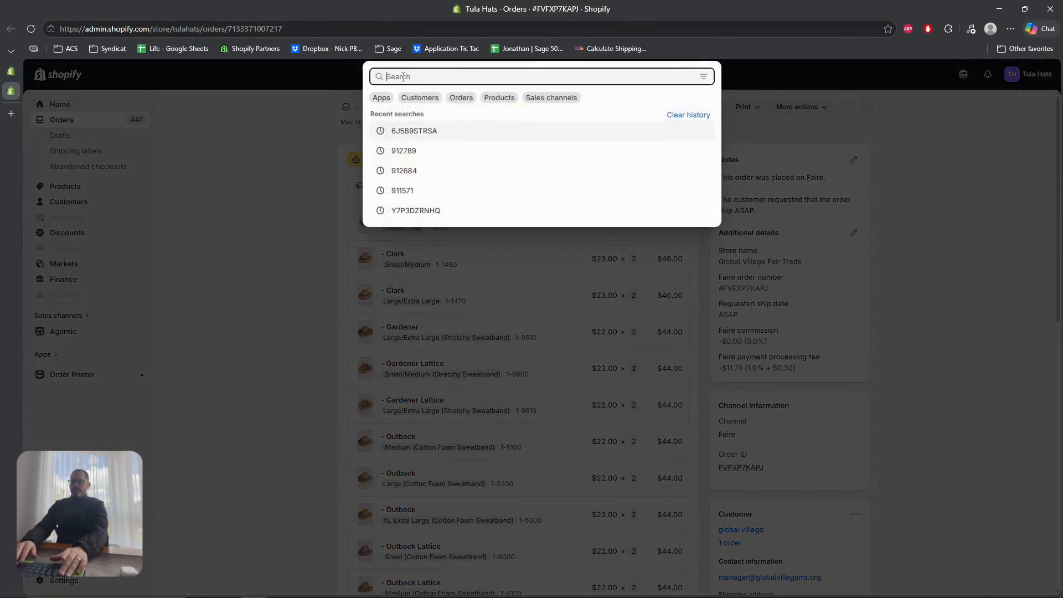
pyautogui.write('912813')
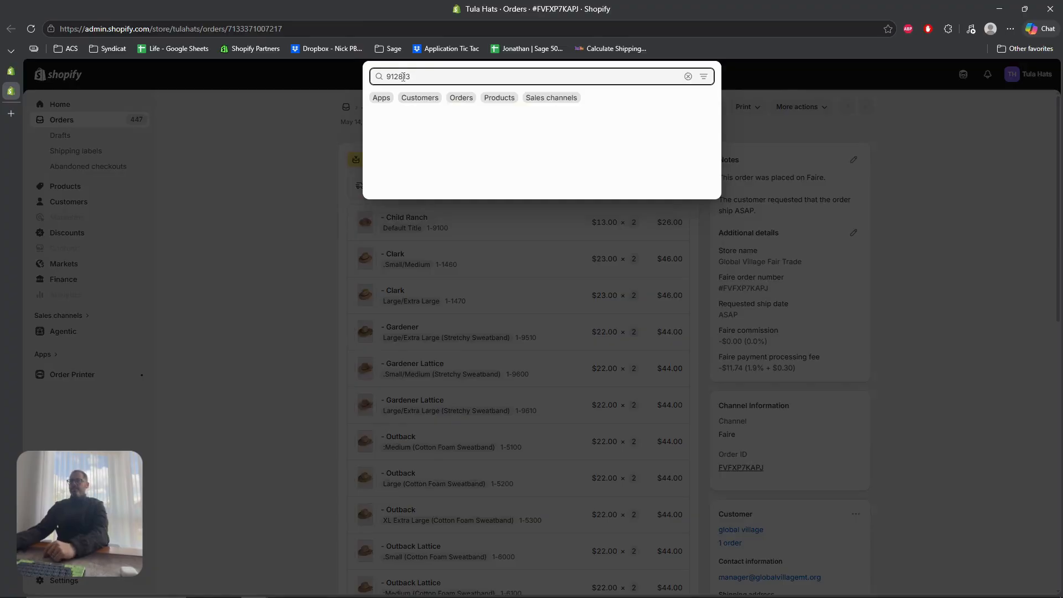
pyautogui.click(423, 124)
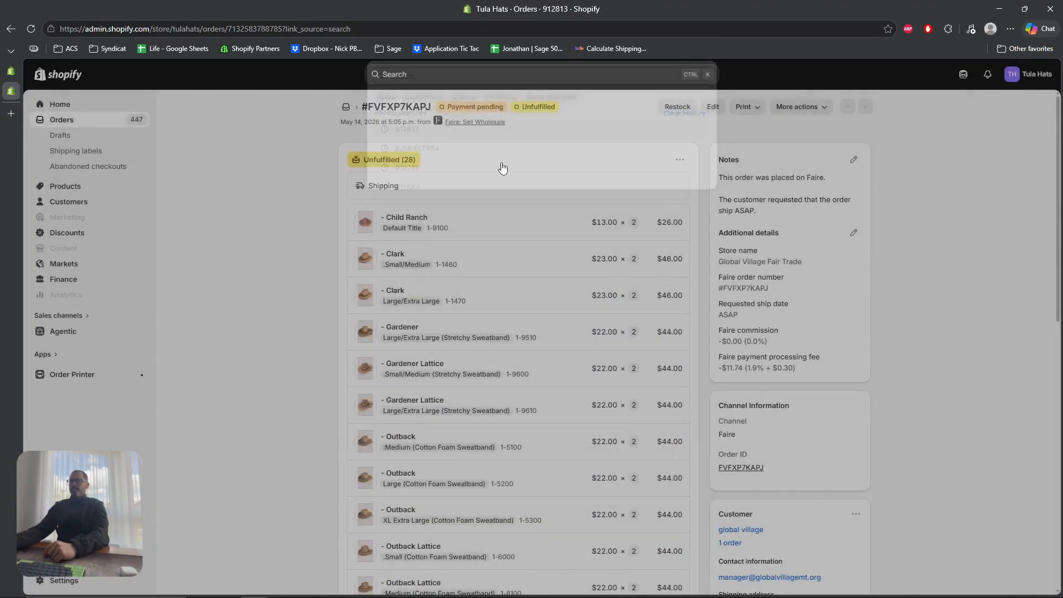
pyautogui.scroll(-2, 903, 246)
pyautogui.scroll(1, 874, 360)
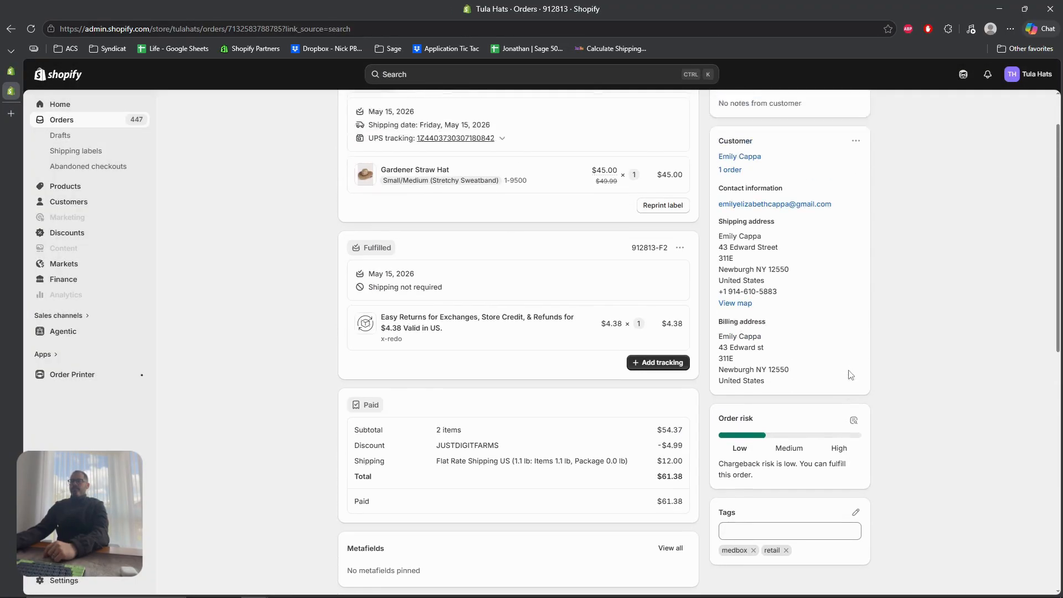
pyautogui.scroll(-4, 831, 504)
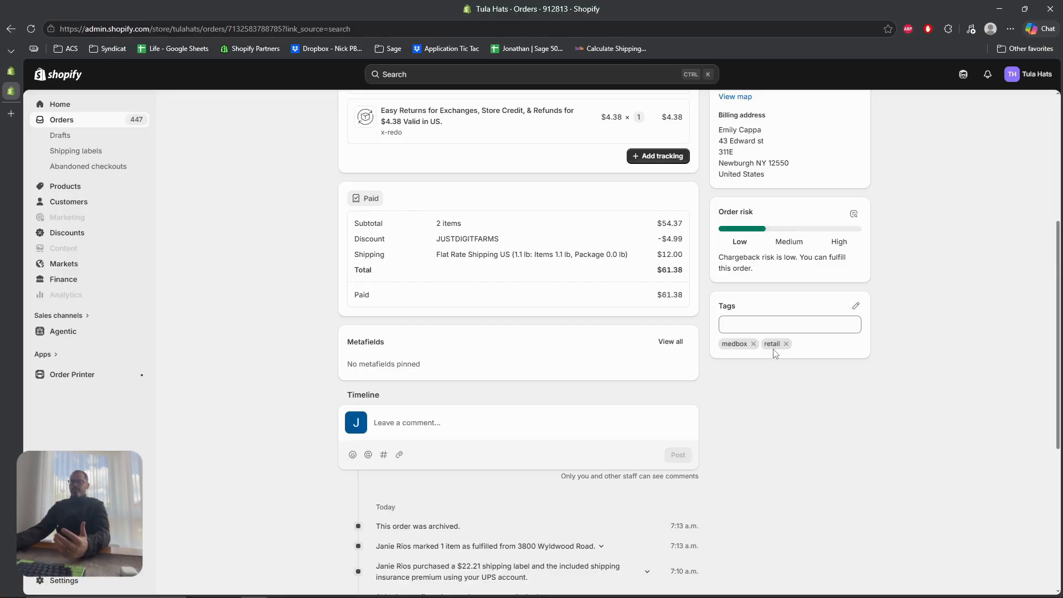
pyautogui.scroll(5, 773, 365)
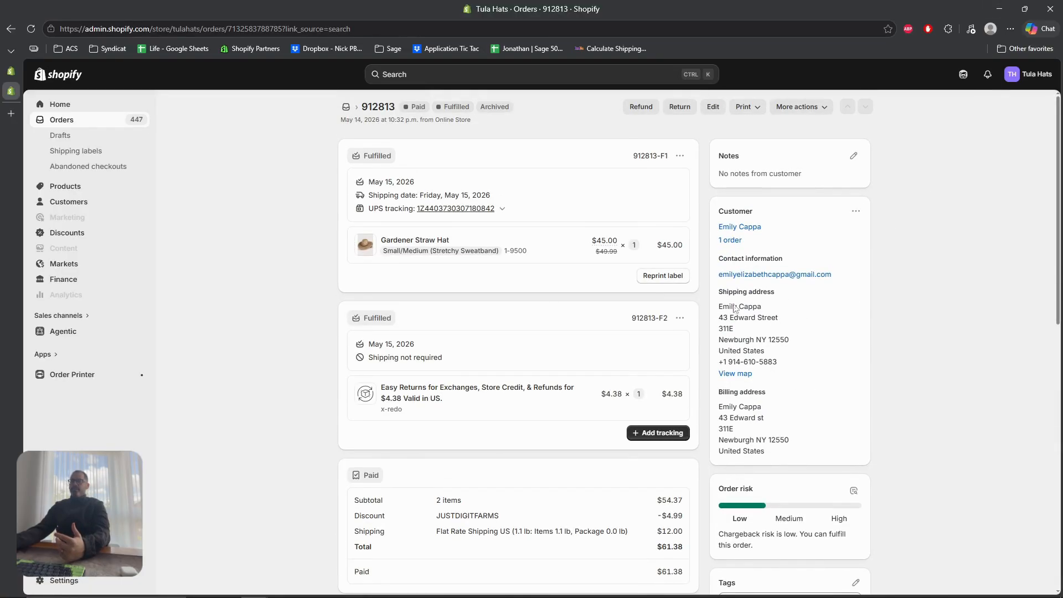
# Bring invoice 912813 to the front in Sage 50 and place it beside the invoice list
pyautogui.moveTo(615, 592)
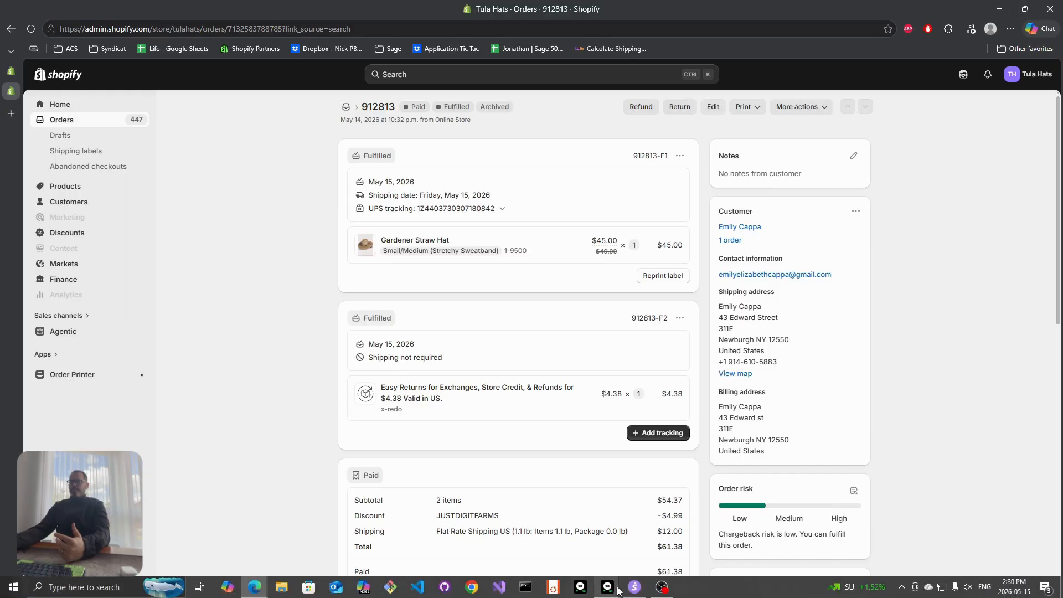
pyautogui.click(727, 540)
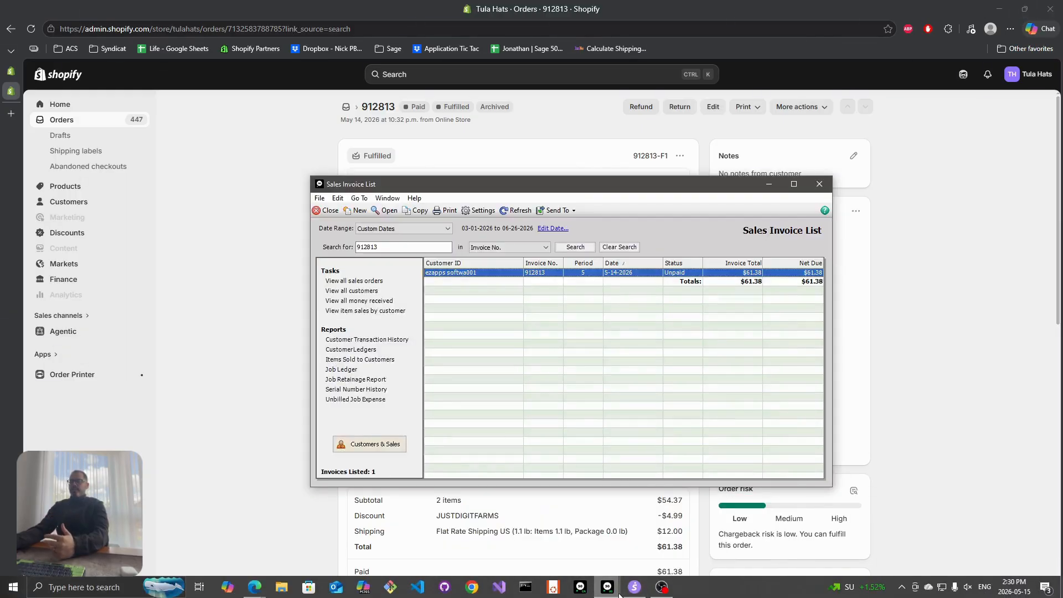
pyautogui.click(630, 552)
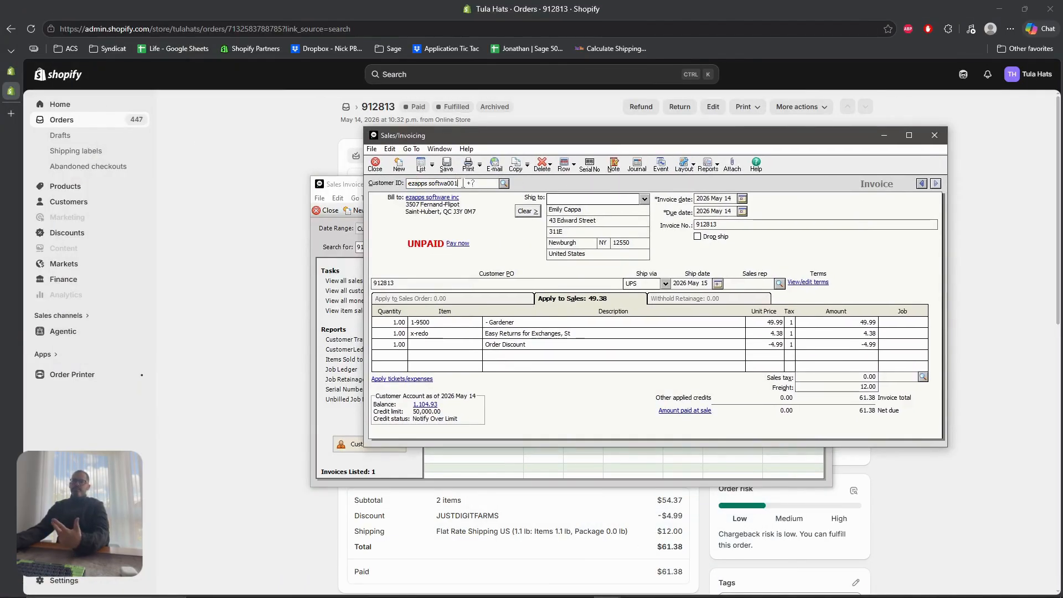
pyautogui.moveTo(550, 140); pyautogui.dragTo(459, 122)
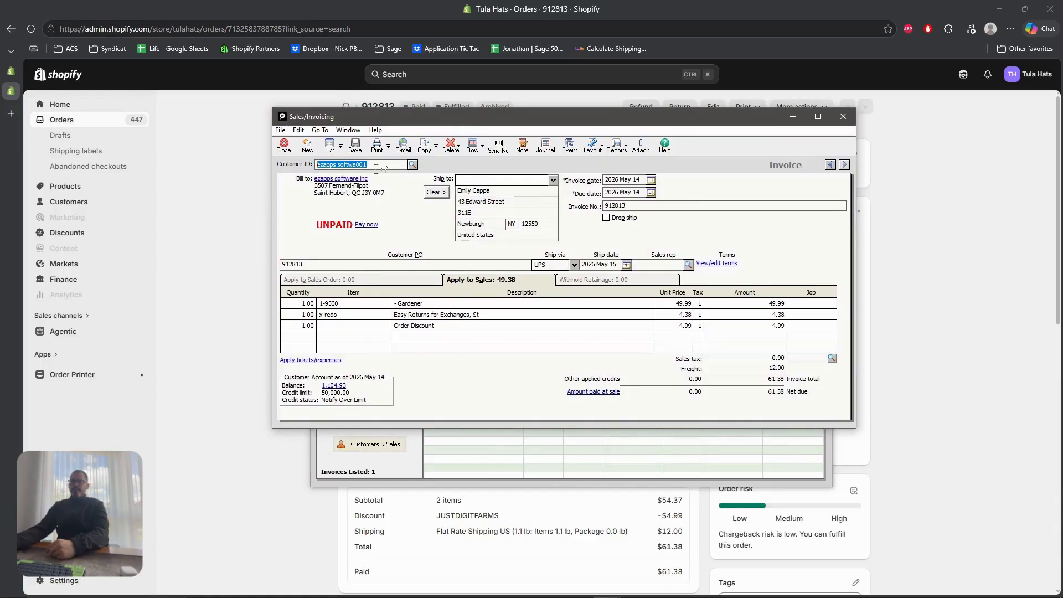
pyautogui.moveTo(451, 119); pyautogui.dragTo(265, 127)
# Check the invoice's ship-to name, street address, number 912813 and line-one item 1-9500
pyautogui.click(312, 200)
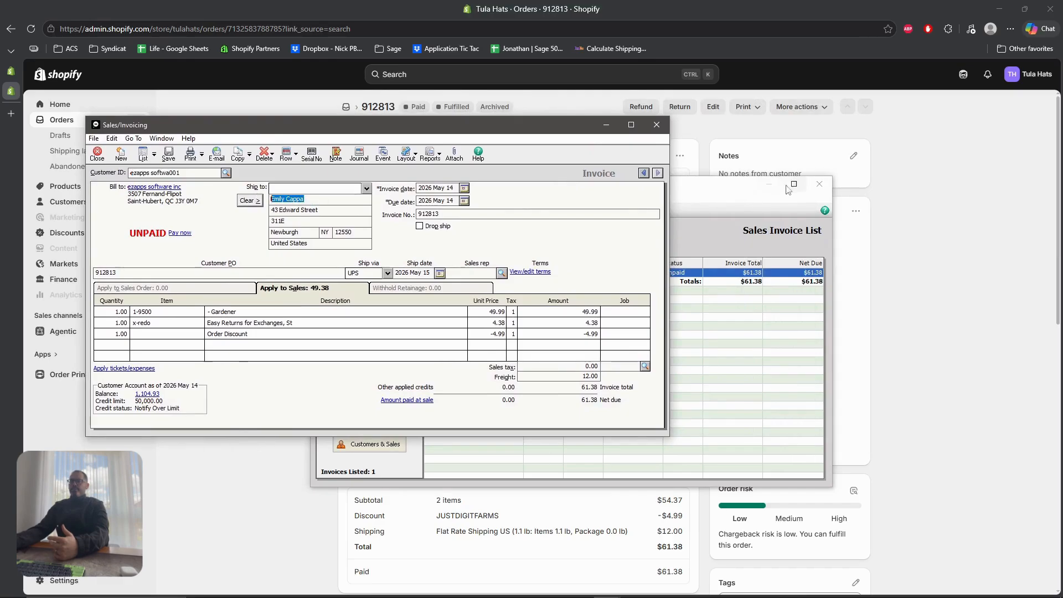
pyautogui.click(769, 184)
pyautogui.click(326, 211)
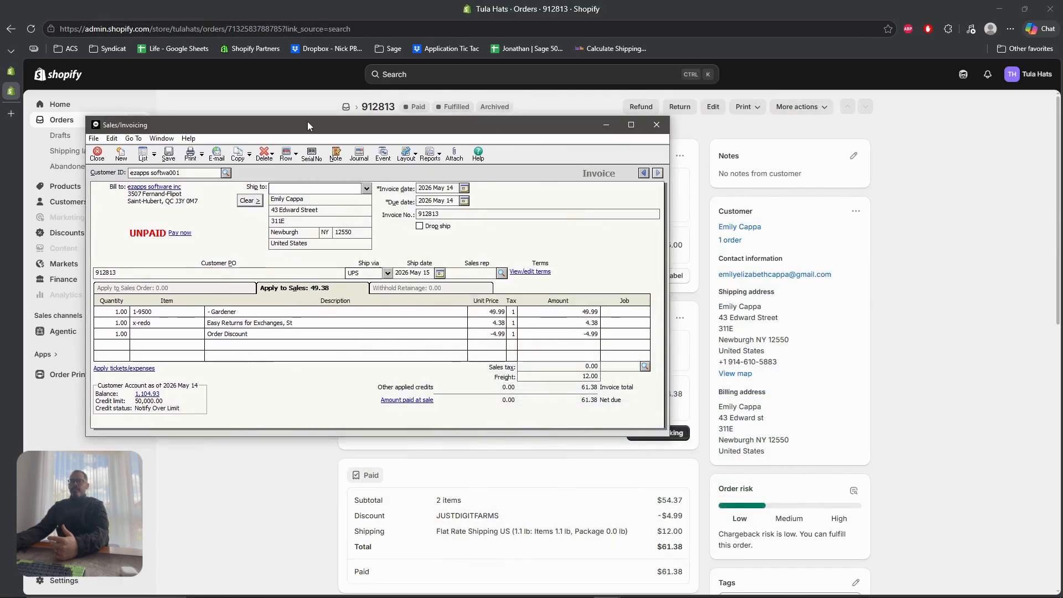
pyautogui.click(455, 214)
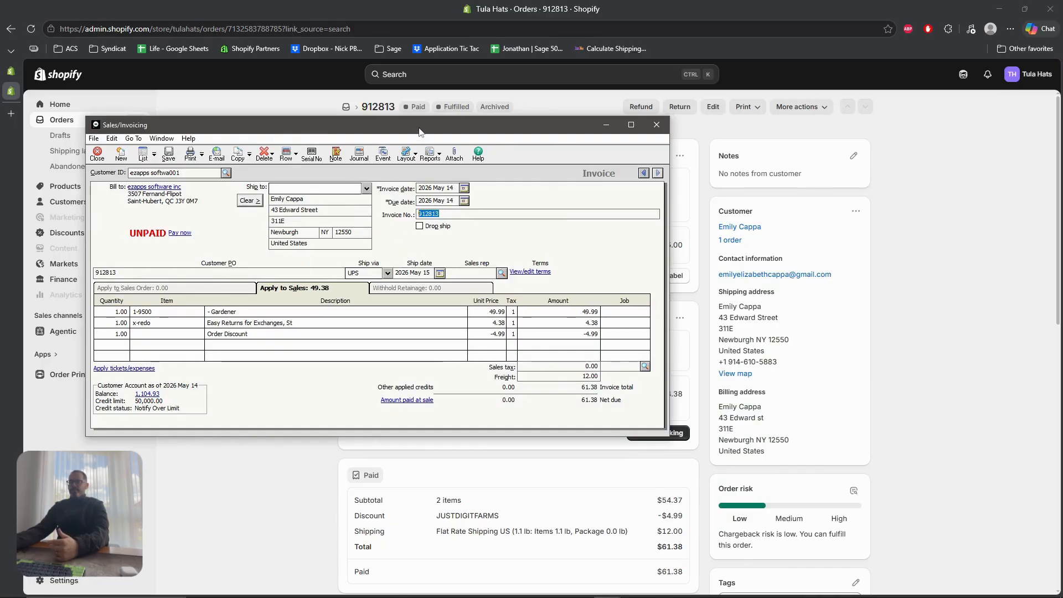
pyautogui.moveTo(419, 131); pyautogui.dragTo(715, 157)
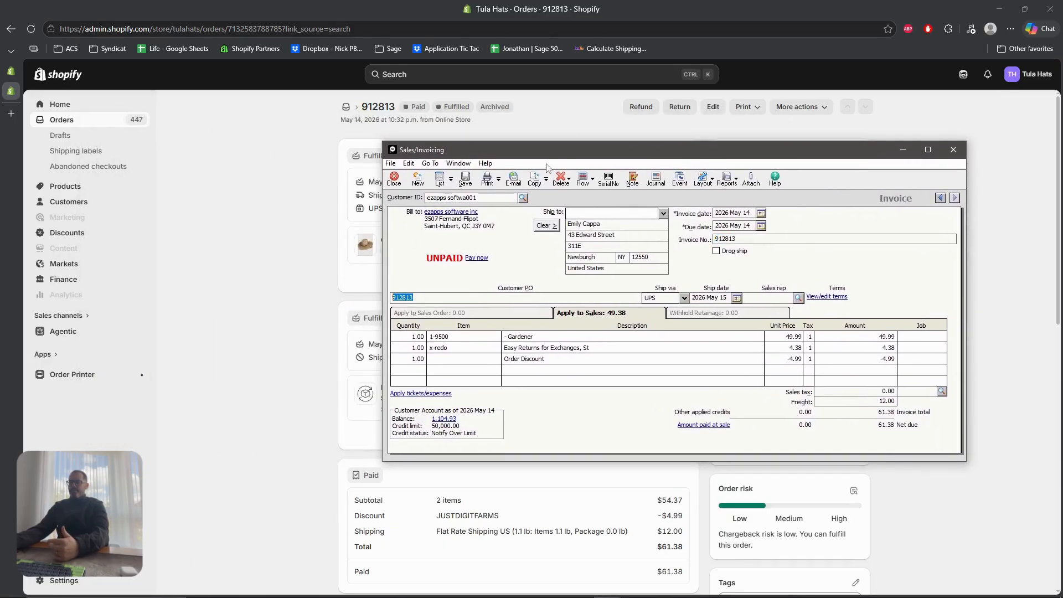
pyautogui.moveTo(543, 156); pyautogui.dragTo(433, 271)
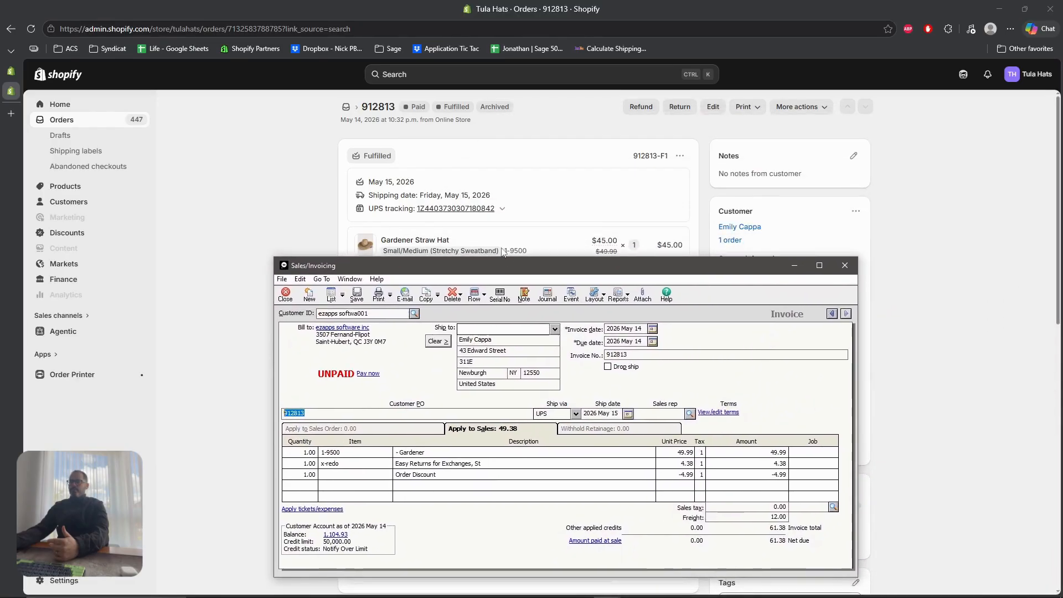
pyautogui.click(335, 455)
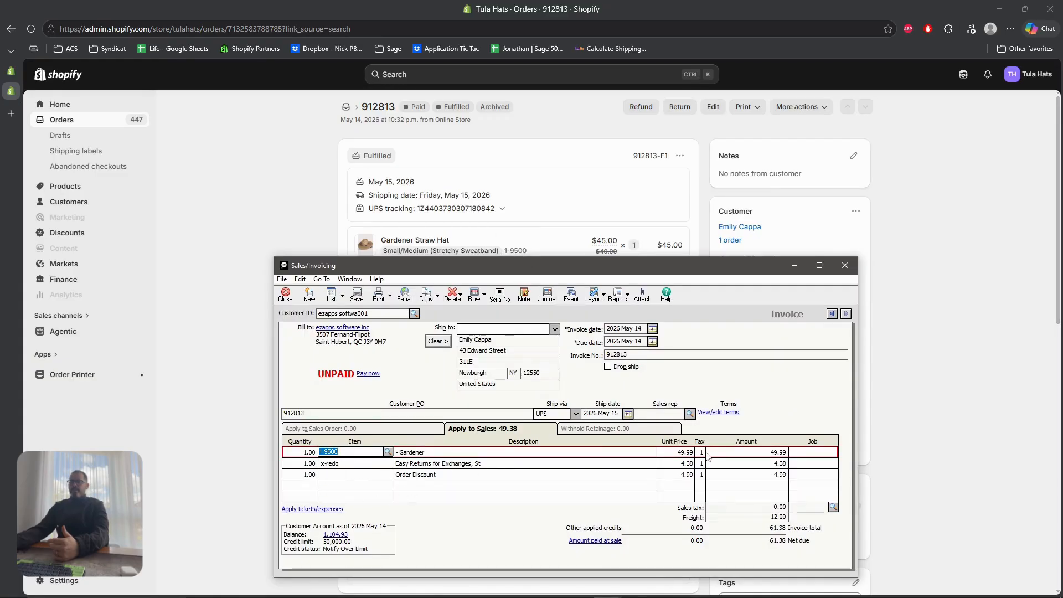
# Review the Order Discount line, then close invoice 912813 without saving changes
pyautogui.moveTo(512, 271); pyautogui.dragTo(843, 171)
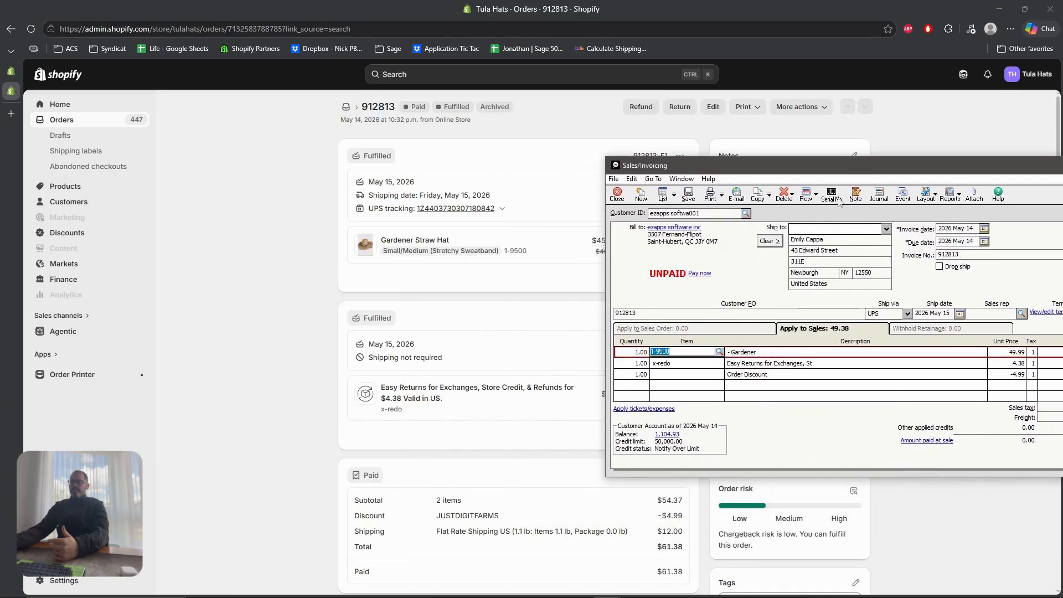
pyautogui.scroll(-2, 484, 333)
pyautogui.scroll(-3, 484, 333)
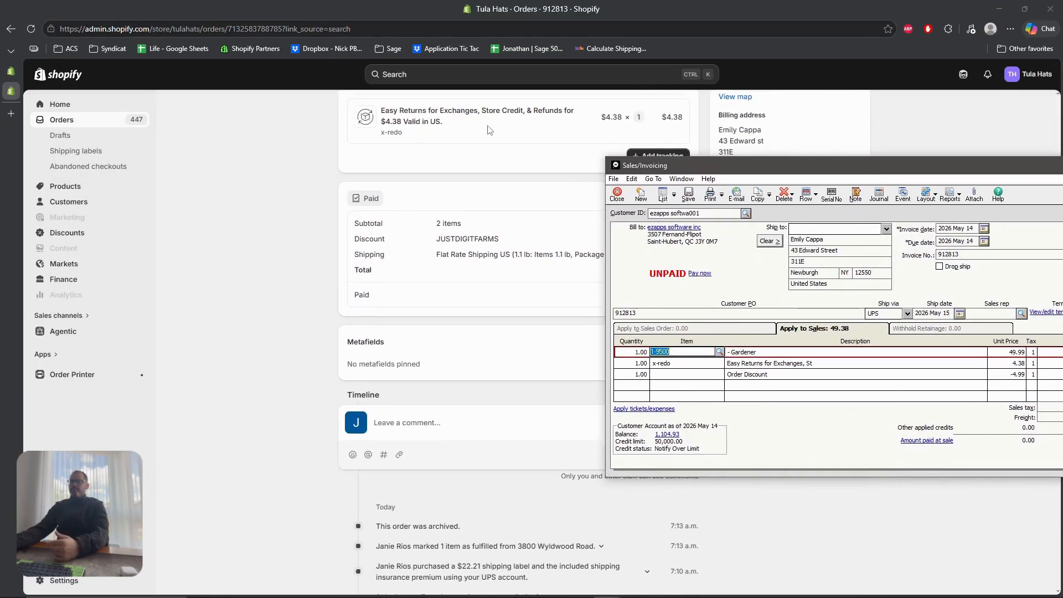
pyautogui.moveTo(803, 174); pyautogui.dragTo(506, 267)
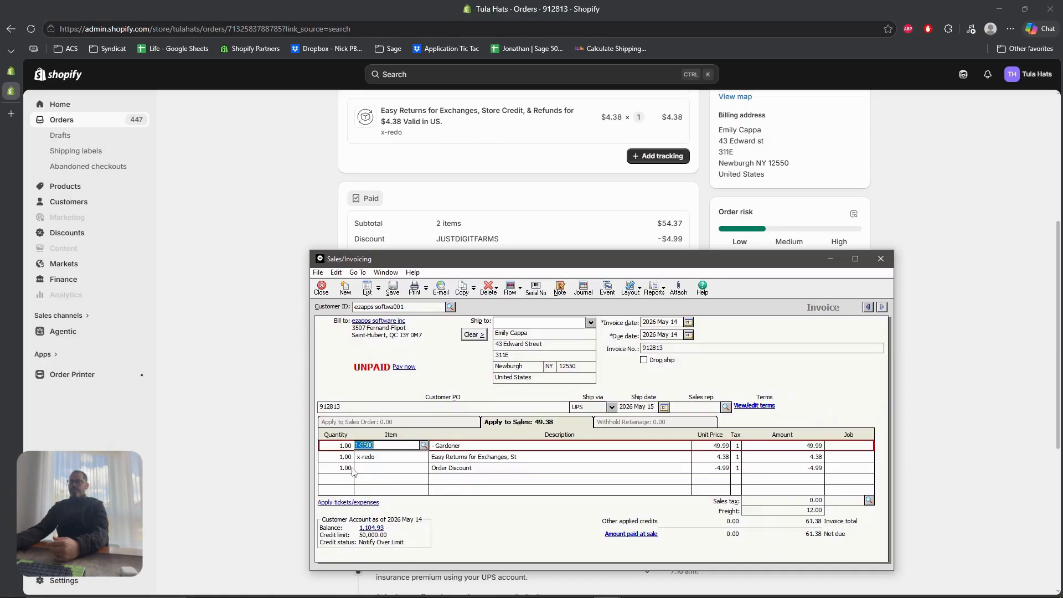
pyautogui.click(536, 471)
pyautogui.moveTo(685, 260); pyautogui.dragTo(432, 138)
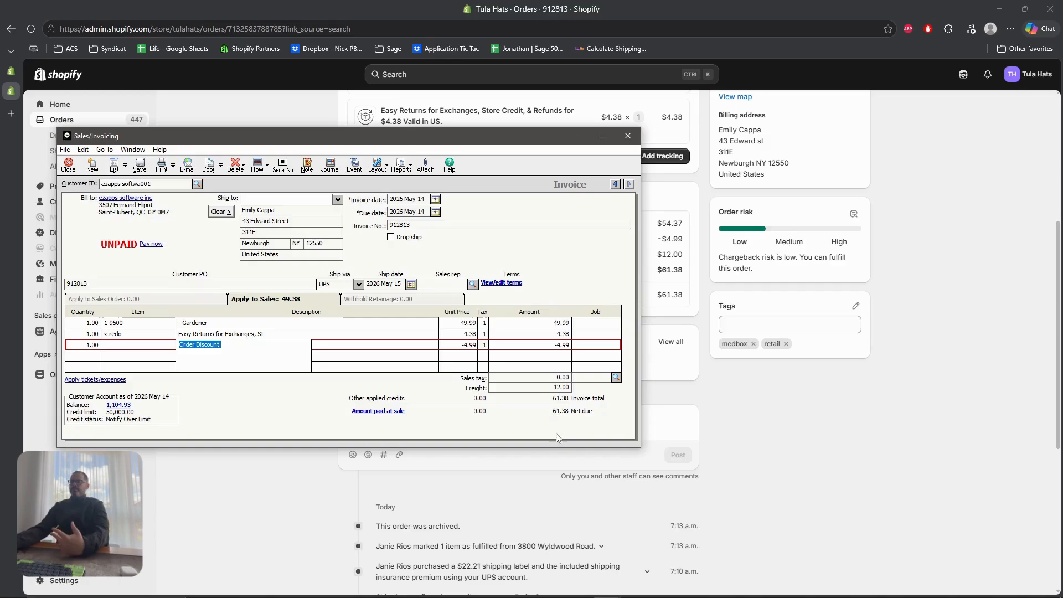
pyautogui.moveTo(249, 139); pyautogui.dragTo(428, 143)
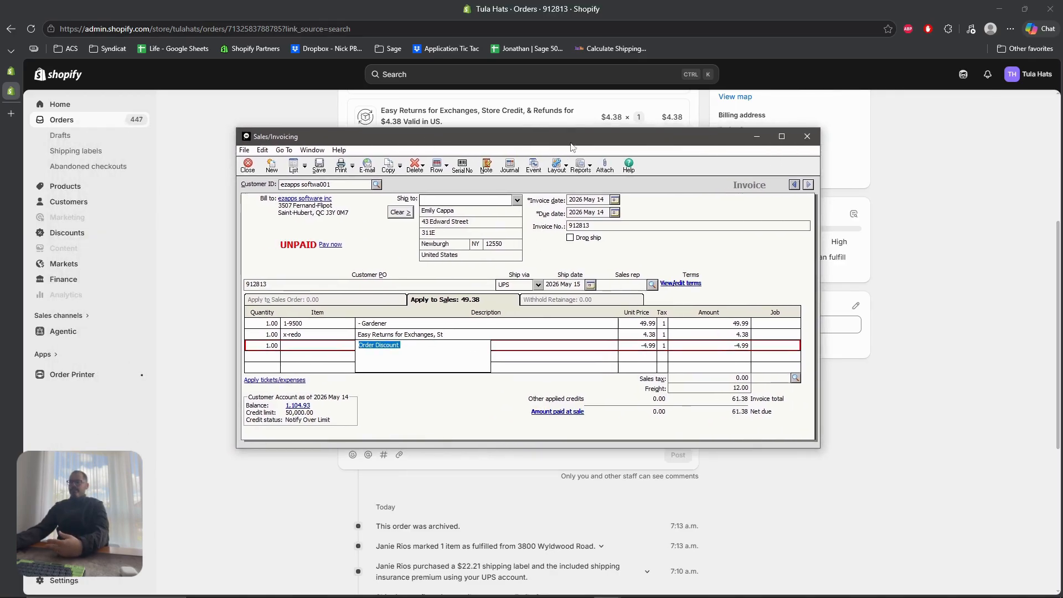
pyautogui.click(806, 136)
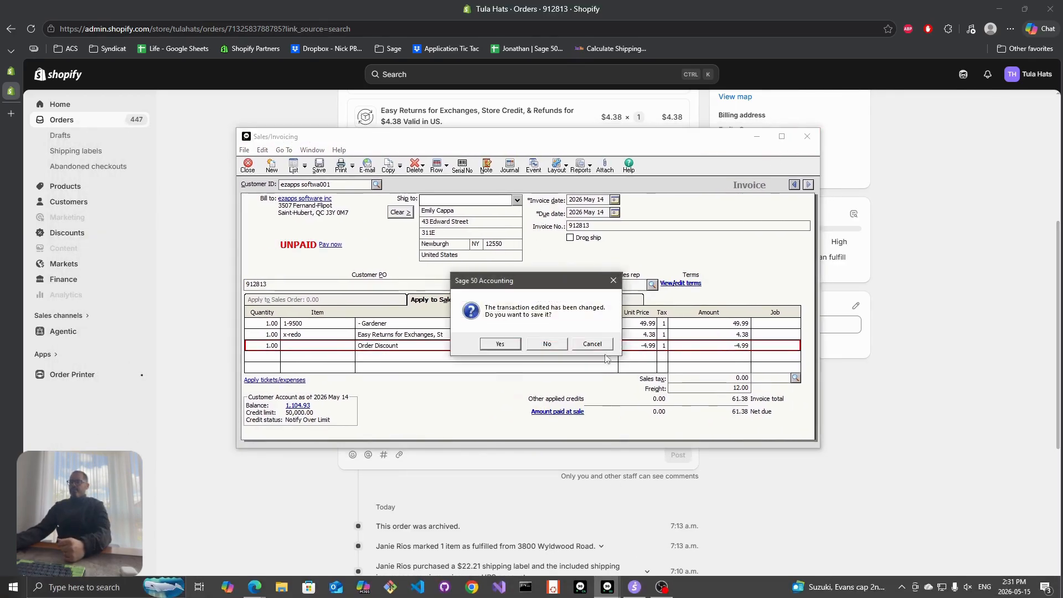
pyautogui.click(555, 344)
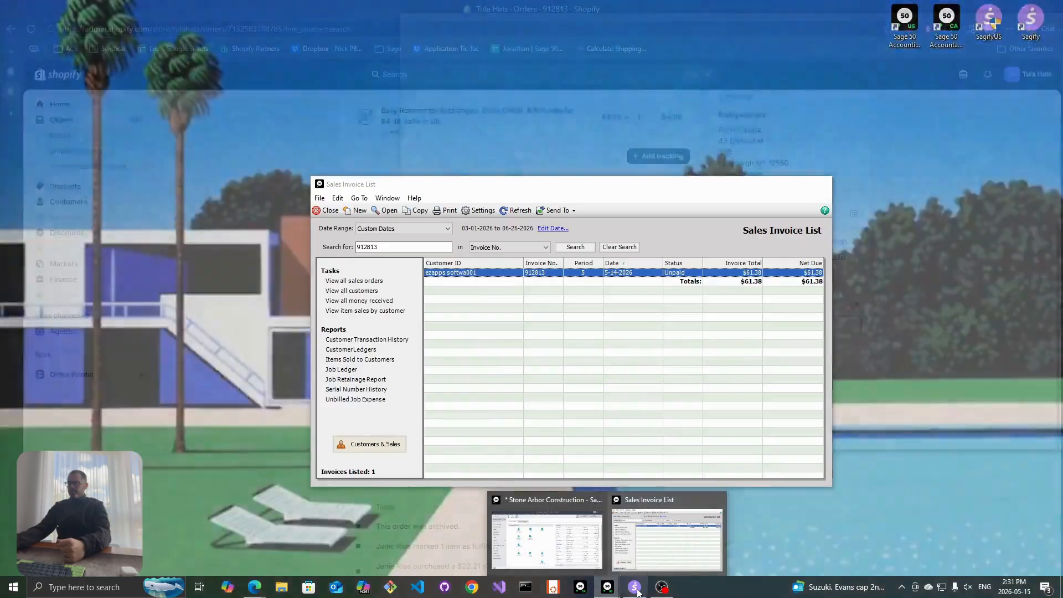
# Bring Sagify's order list forward, then return to the Shopify order page for a new search
pyautogui.click(634, 587)
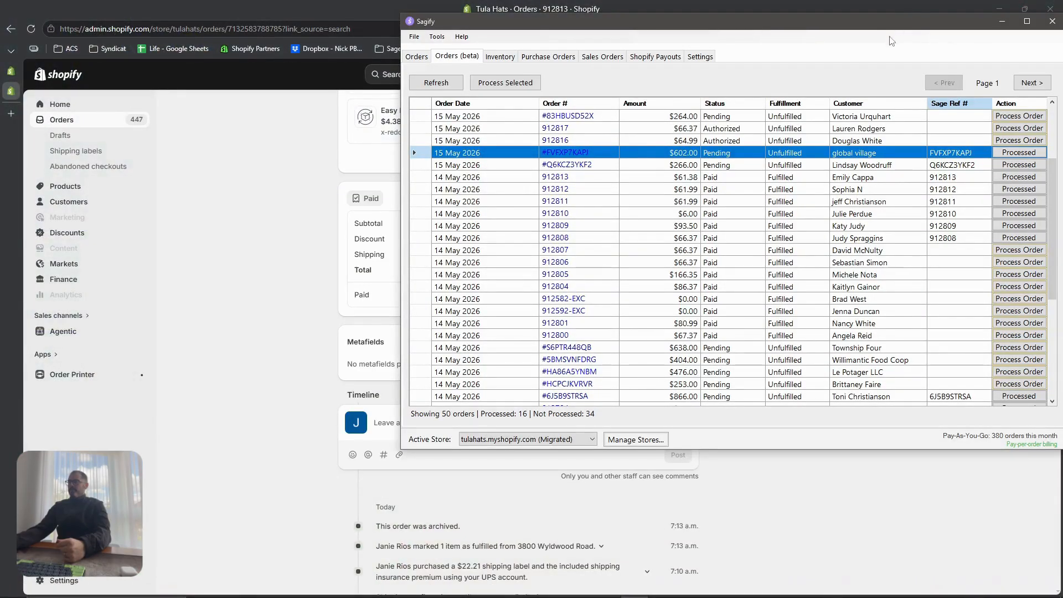
pyautogui.moveTo(722, 24); pyautogui.dragTo(690, 39)
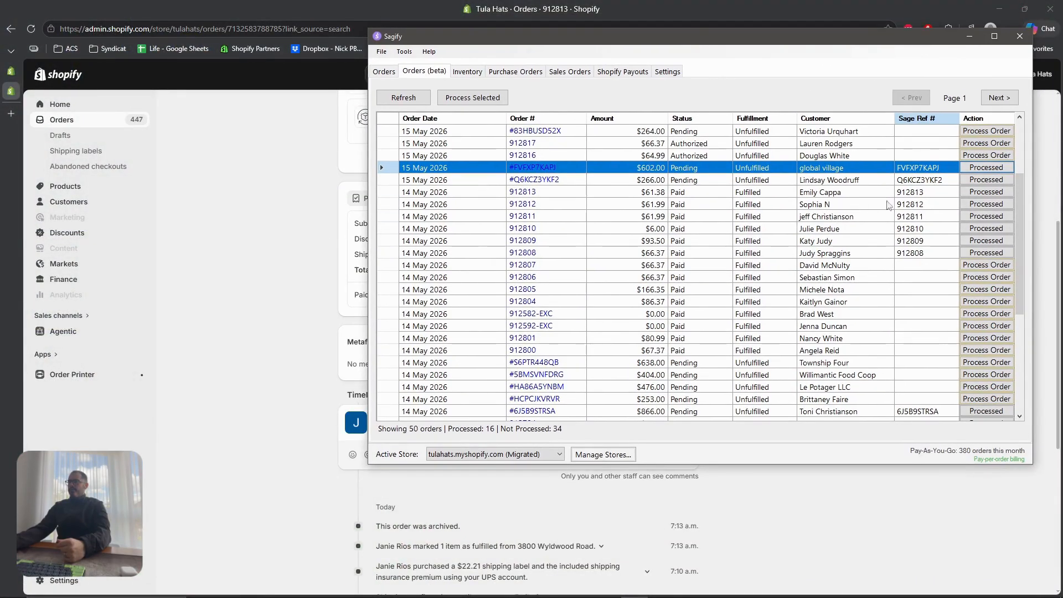
pyautogui.click(254, 175)
pyautogui.scroll(5, 332, 221)
pyautogui.click(454, 74)
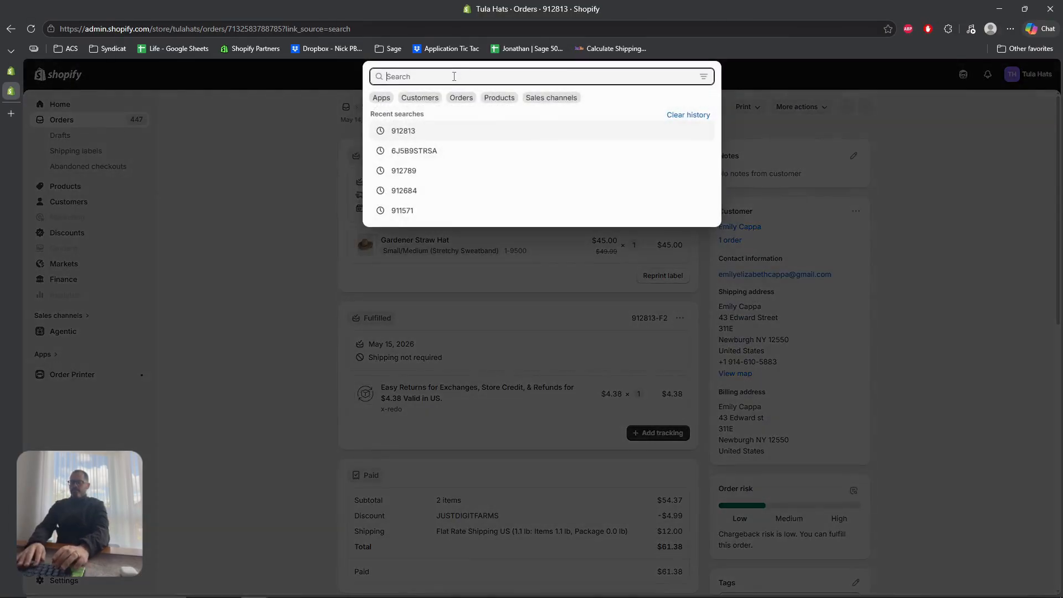
# Search Shopify for order FVFXP7KAPJ, confirming the number in Sagify, and open it
pyautogui.write('fvf')
pyautogui.hotkey('alt', 'Tab')
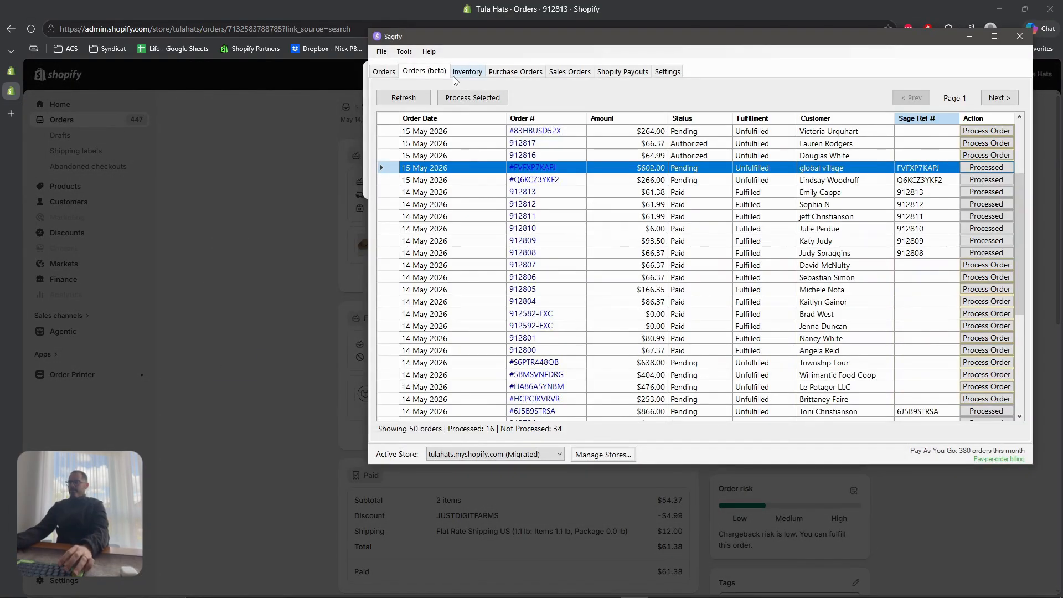
pyautogui.hotkey('alt', 'Tab')
pyautogui.write('vf')
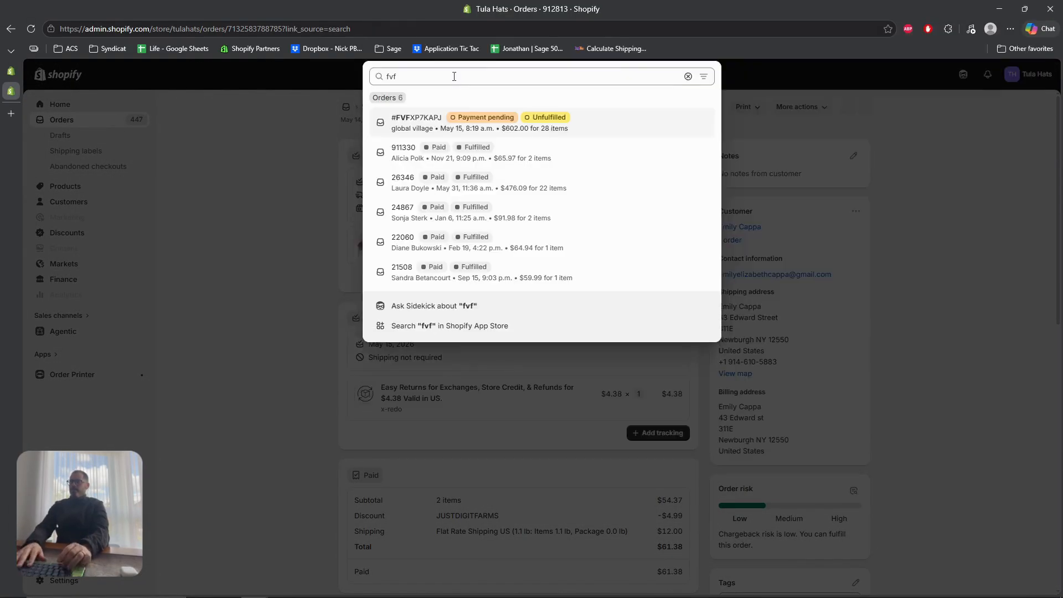
pyautogui.click(426, 136)
pyautogui.doubleClick(389, 107)
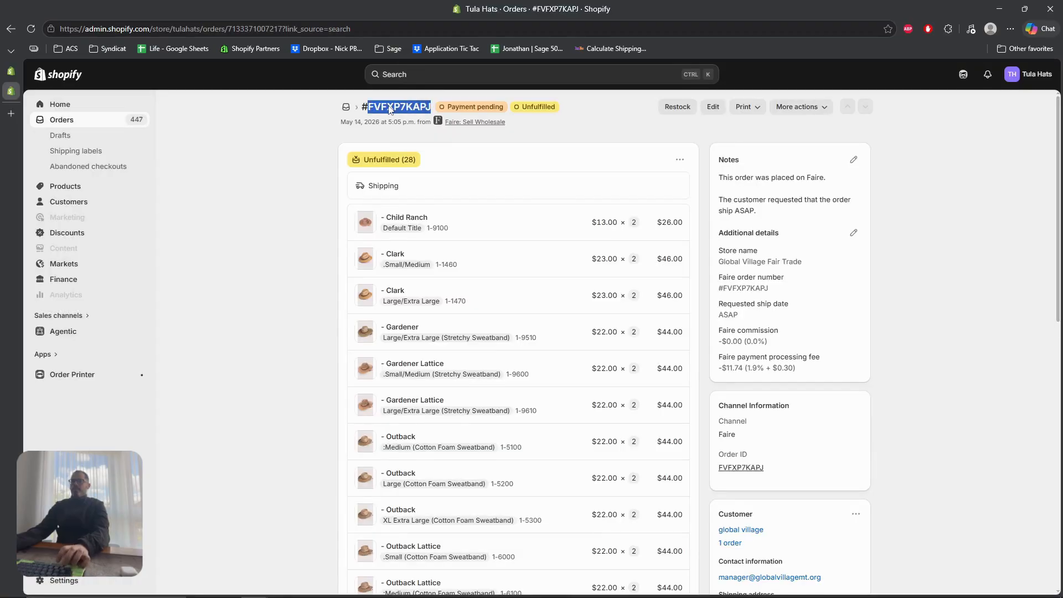
pyautogui.rightClick(381, 104)
pyautogui.click(410, 113)
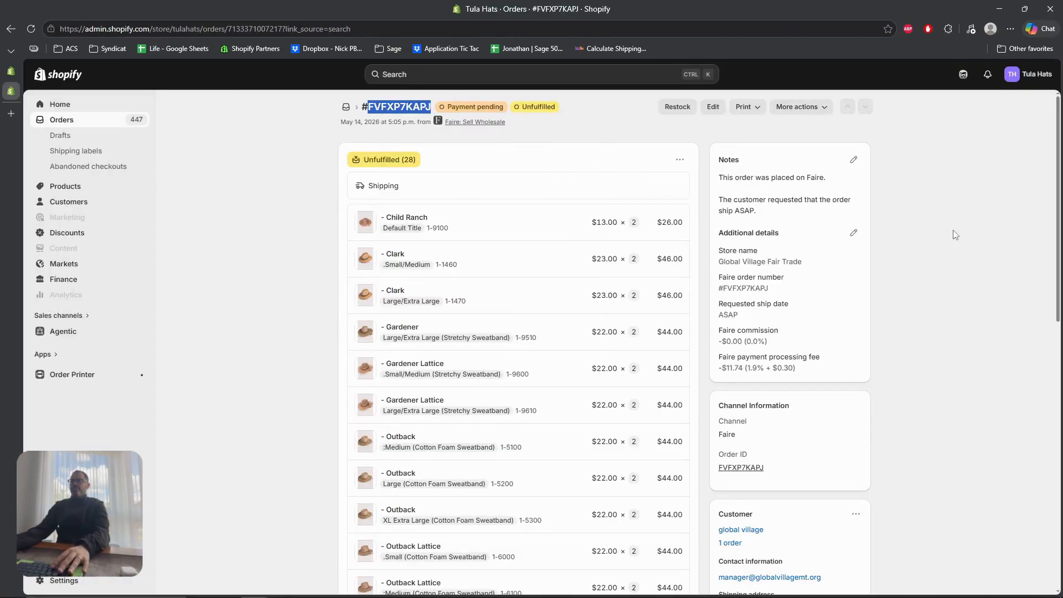
pyautogui.click(955, 234)
# Review the Faire order's 28 items totalling $602.00, then bring Sagify's list forward
pyautogui.scroll(-6, 942, 249)
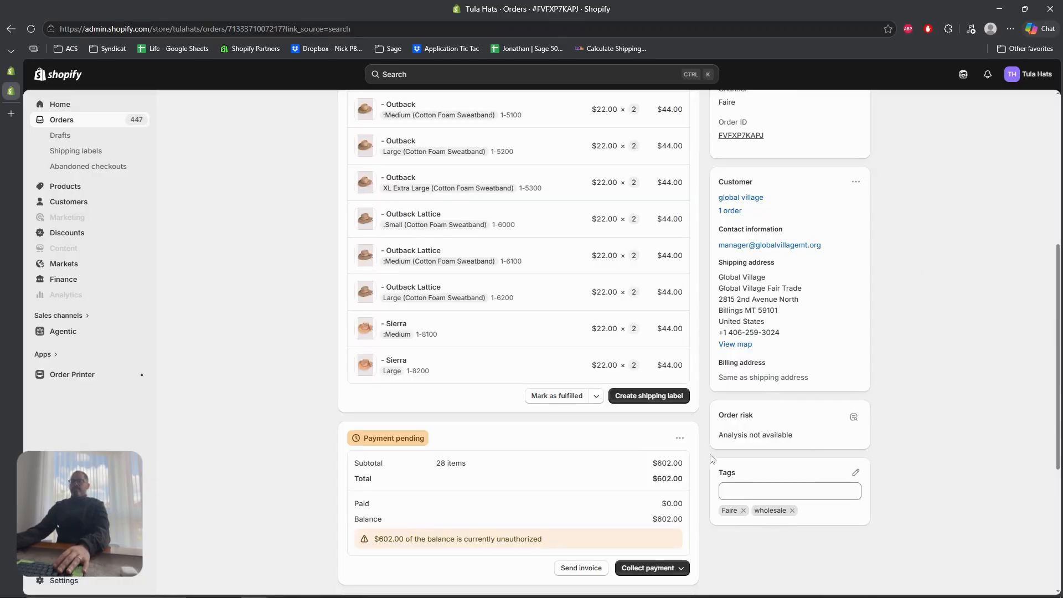
pyautogui.scroll(7, 681, 321)
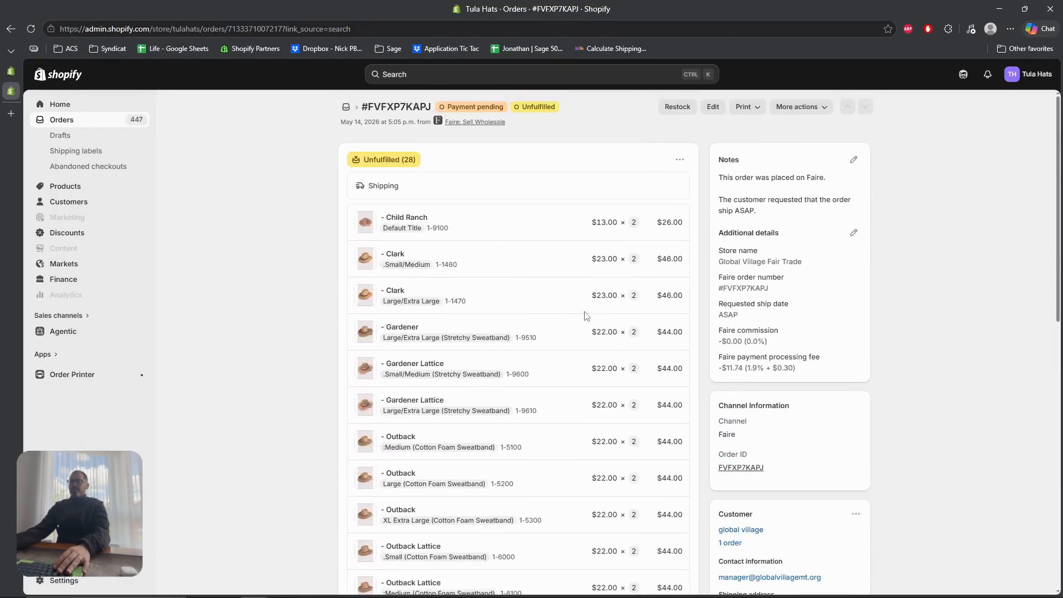
pyautogui.scroll(-10, 781, 449)
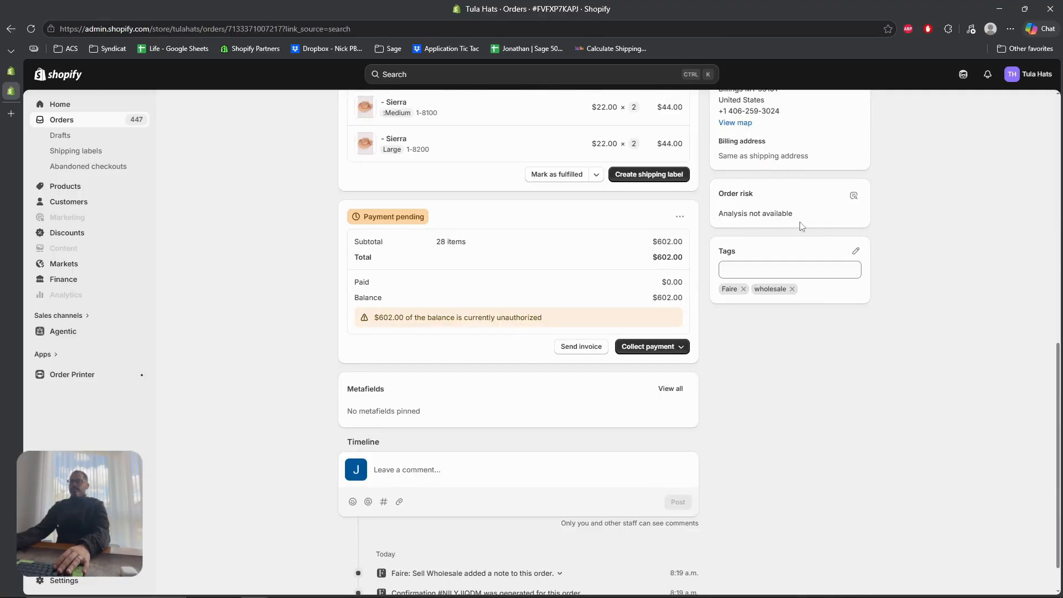
pyautogui.scroll(-1, 301, 407)
pyautogui.scroll(11, 775, 250)
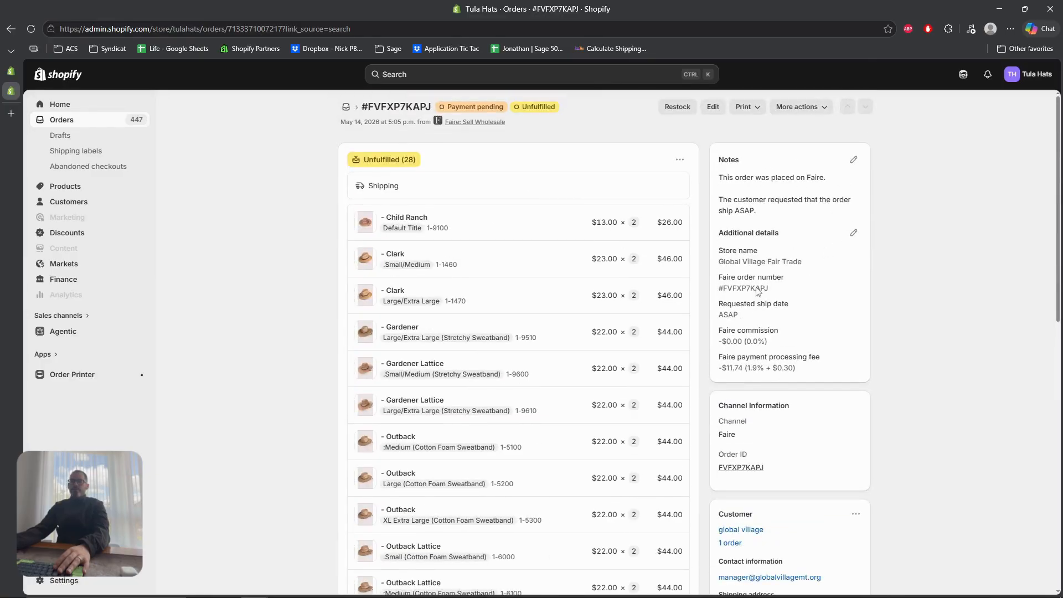
pyautogui.scroll(-6, 757, 292)
pyautogui.scroll(1, 581, 442)
pyautogui.scroll(-1, 636, 526)
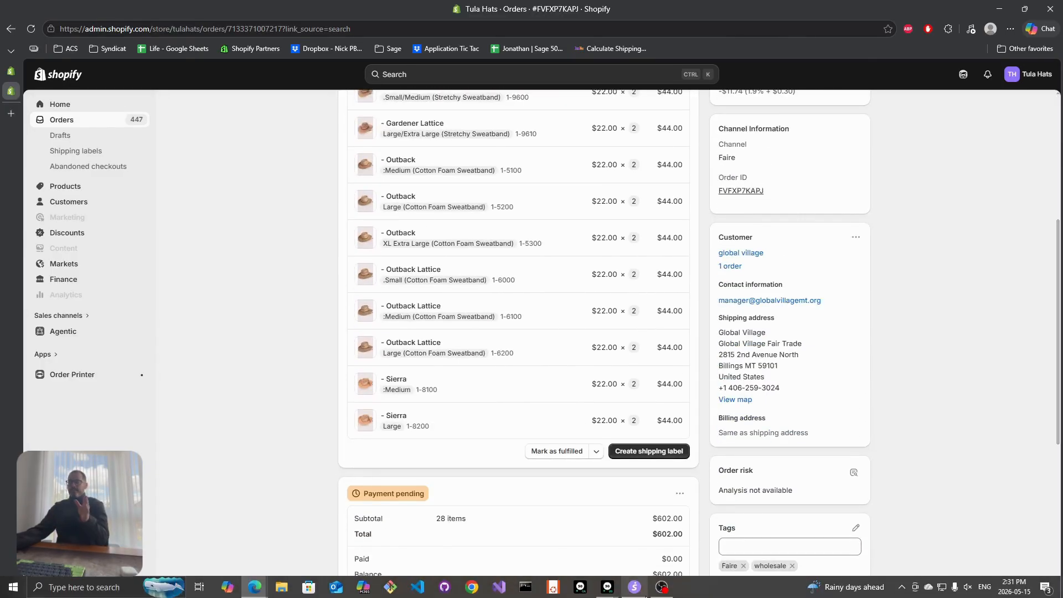
pyautogui.click(638, 587)
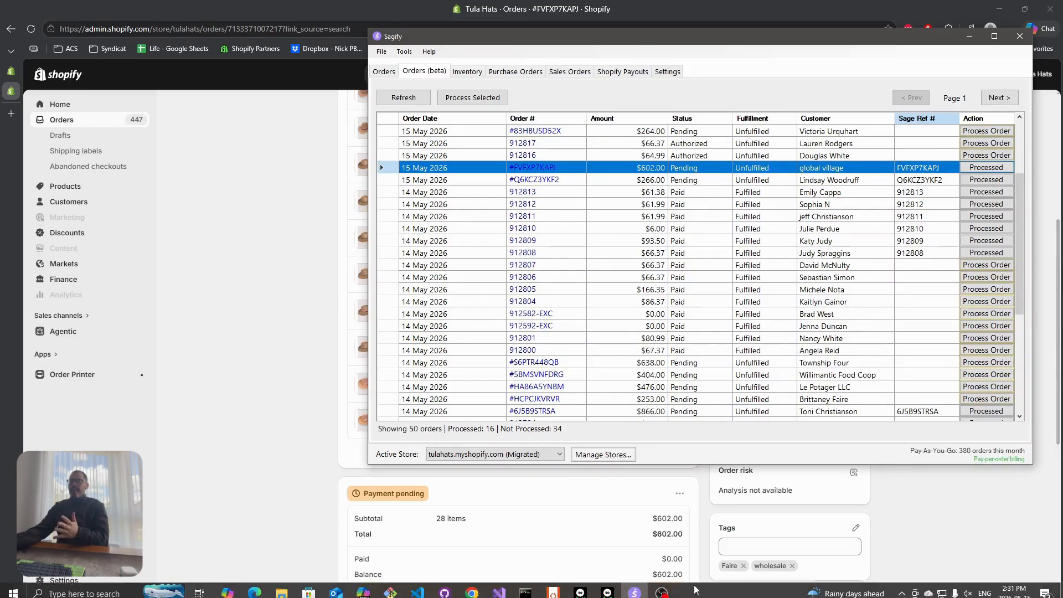
# Close the sales invoice list and open the Sage 50 Sales Orders list
pyautogui.click(607, 587)
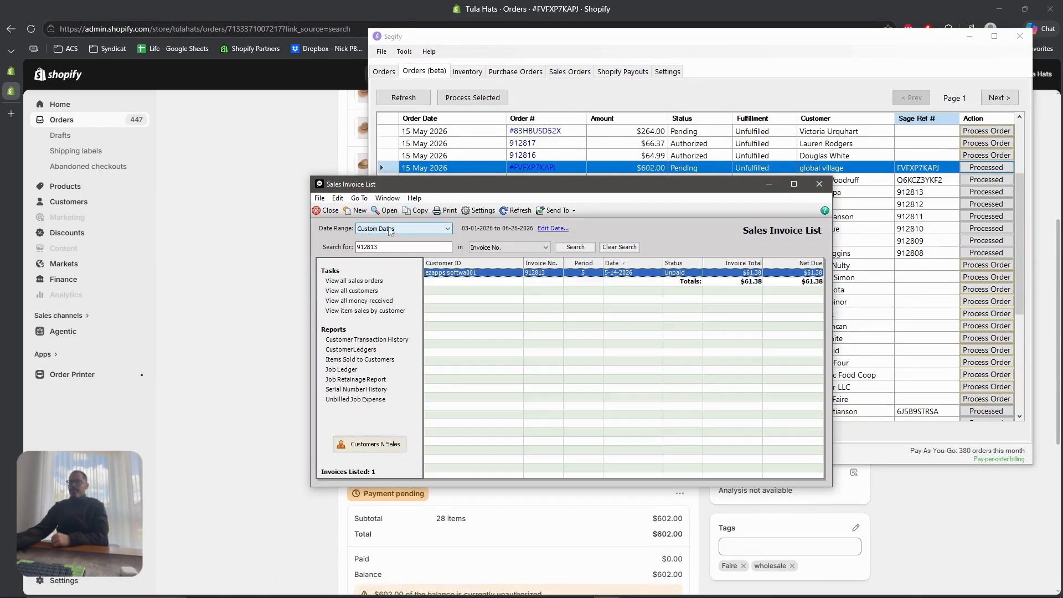
pyautogui.click(819, 185)
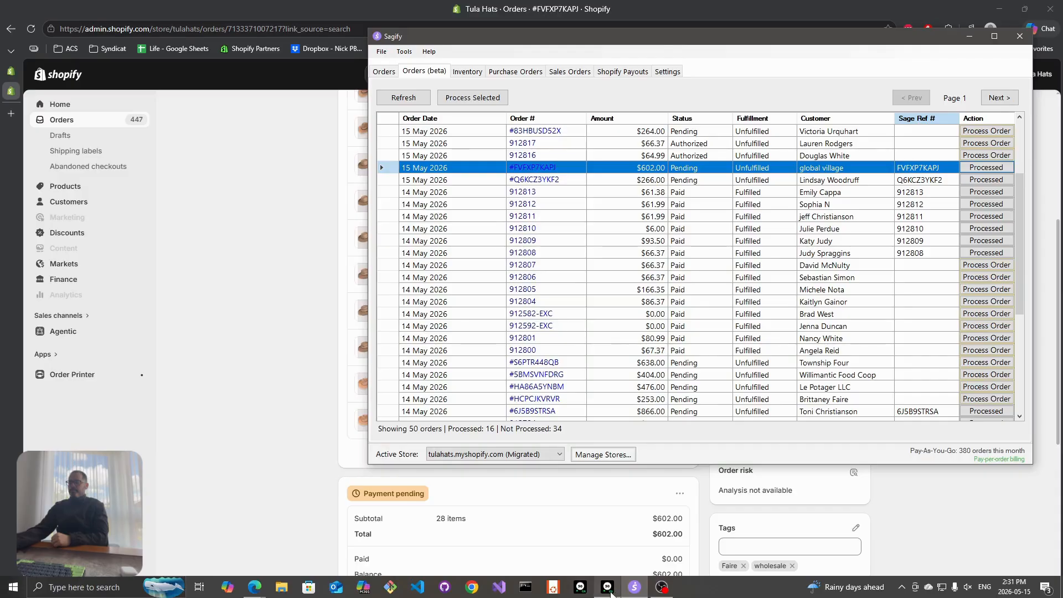
pyautogui.click(610, 591)
pyautogui.click(133, 107)
pyautogui.moveTo(169, 108)
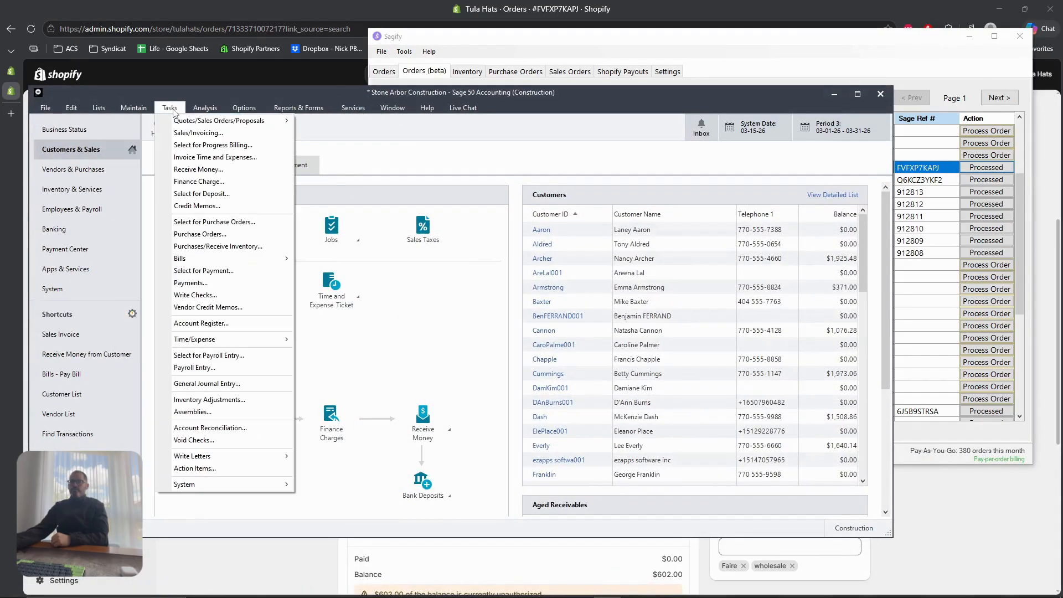
pyautogui.moveTo(179, 125)
pyautogui.click(329, 133)
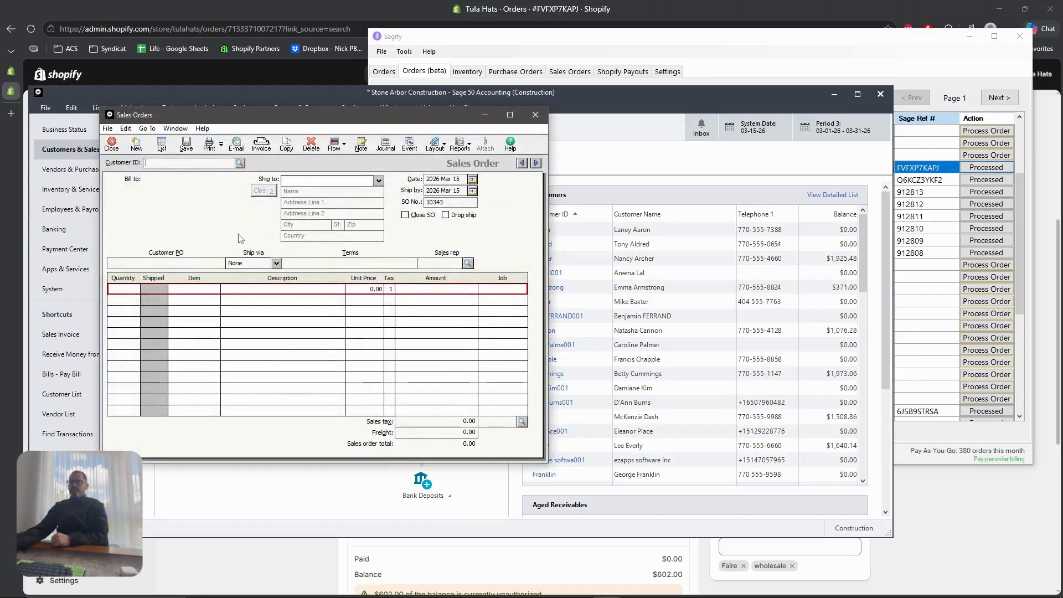
pyautogui.click(162, 145)
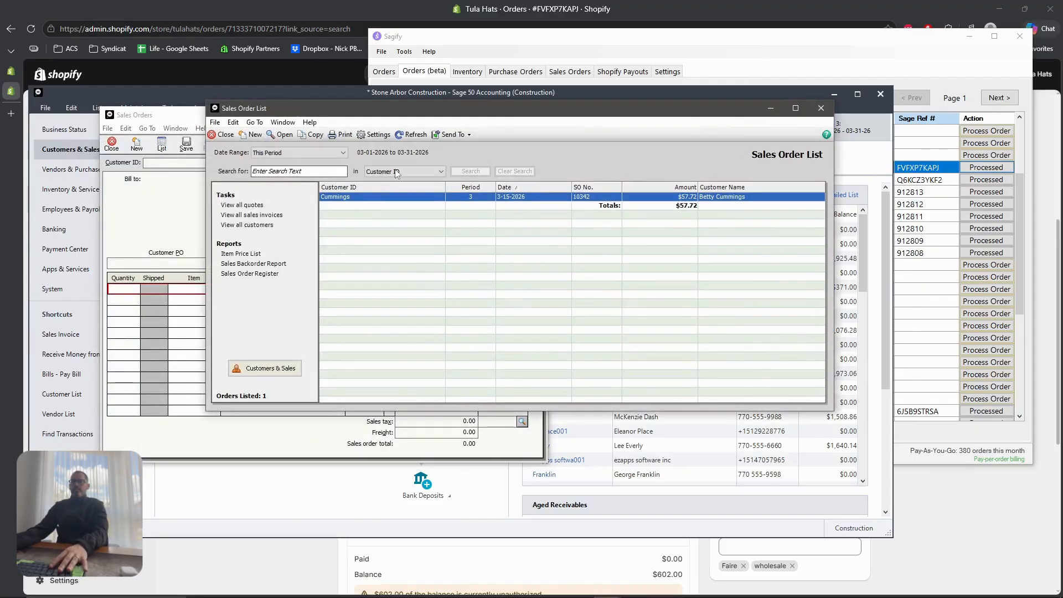
# Search the sales order list by SO No. for FVFXP7KAPJ
pyautogui.click(404, 171)
pyautogui.click(375, 203)
pyautogui.click(299, 171)
pyautogui.hotkey('ctrl', 'v')
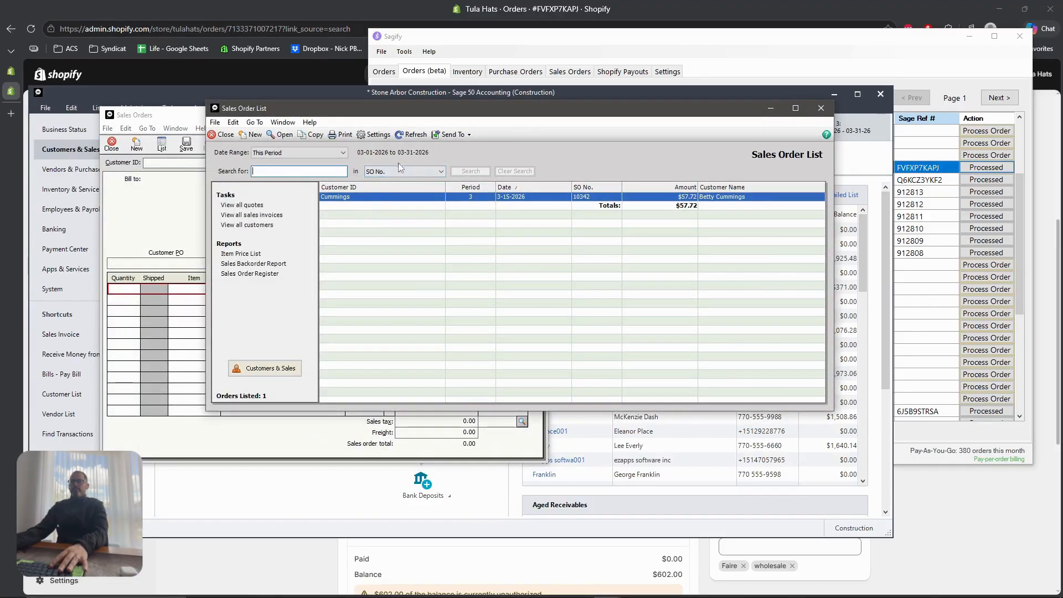
pyautogui.click(299, 152)
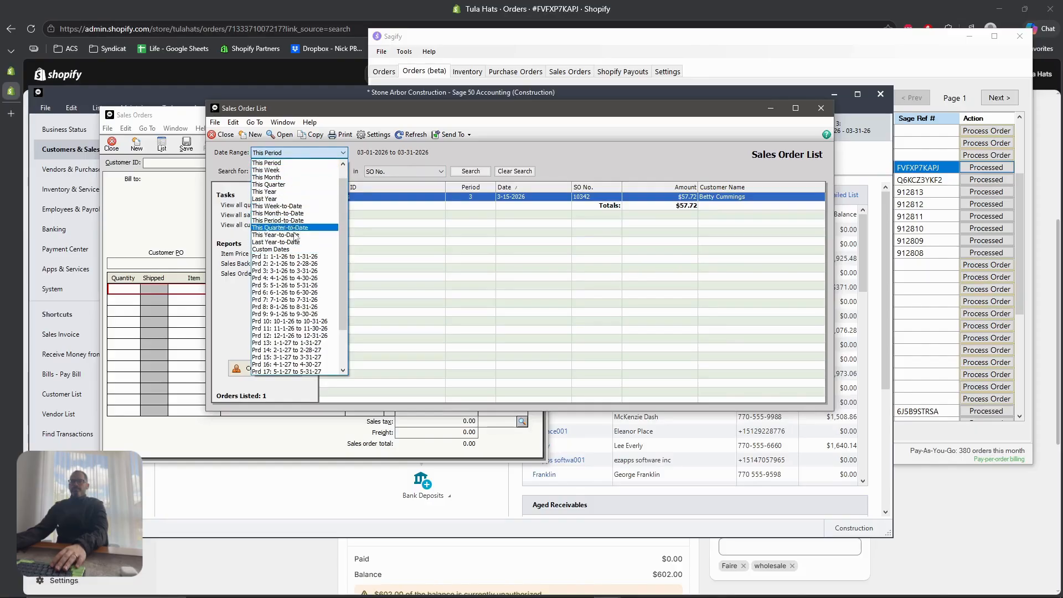
pyautogui.click(299, 249)
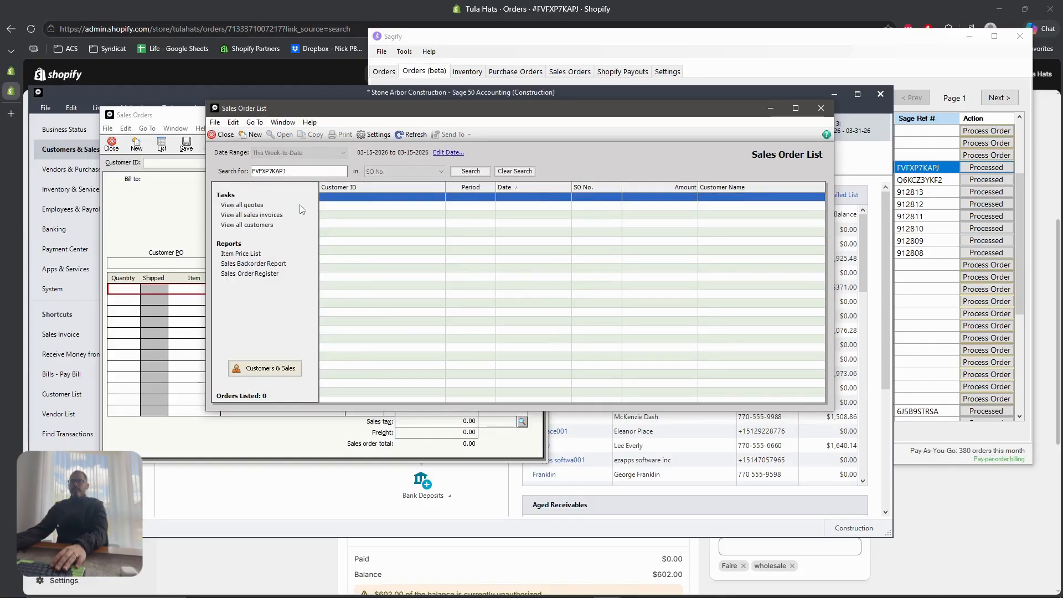
pyautogui.click(455, 153)
# Set custom dates ending May 30, 2026 to list the order, then minimize other windows
pyautogui.click(513, 296)
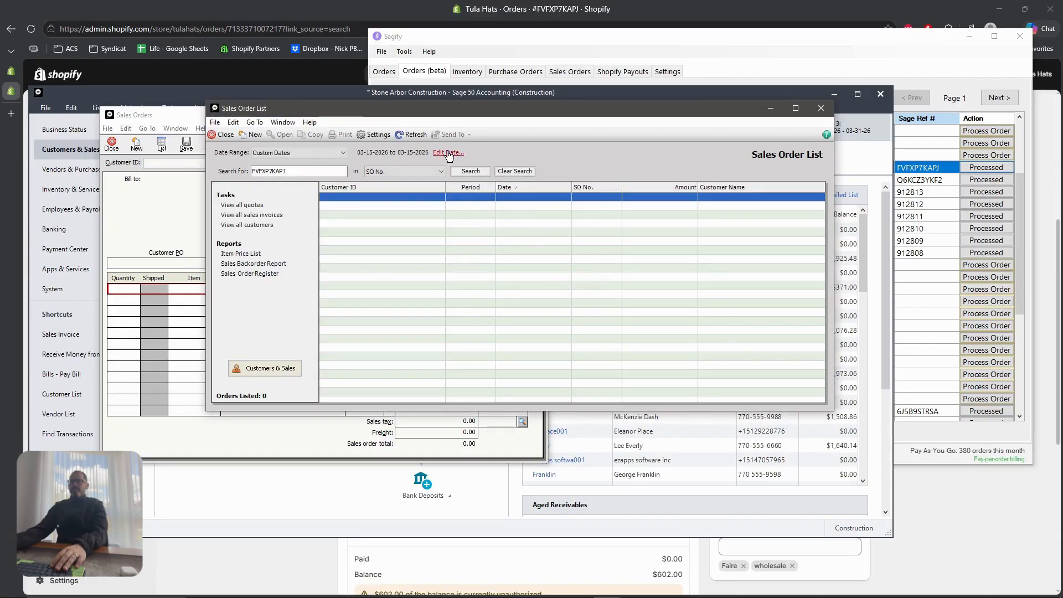
pyautogui.click(448, 152)
pyautogui.click(544, 265)
pyautogui.click(612, 282)
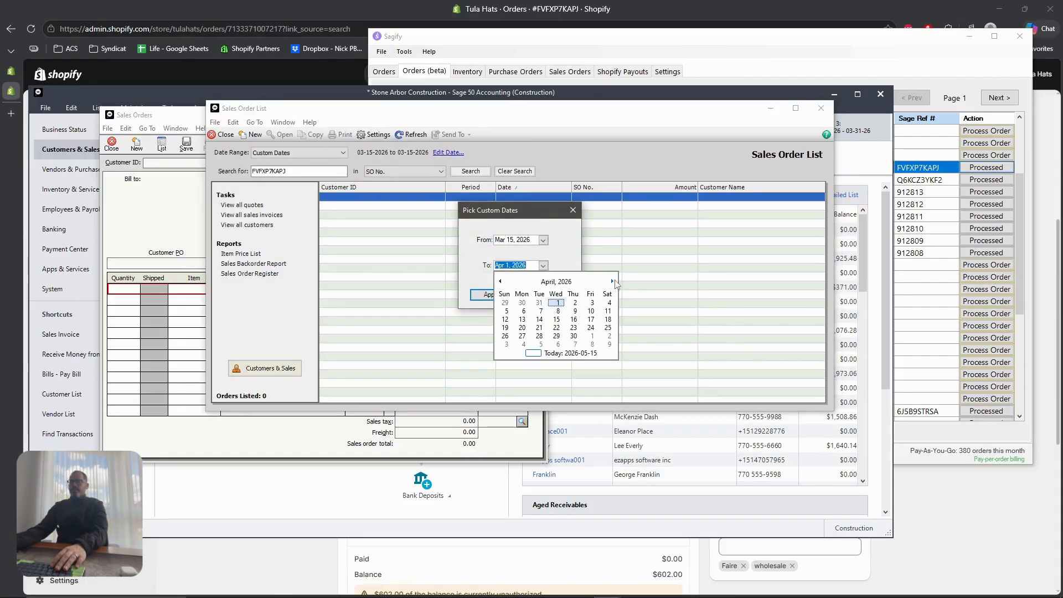
pyautogui.click(613, 281)
pyautogui.click(608, 335)
pyautogui.click(491, 295)
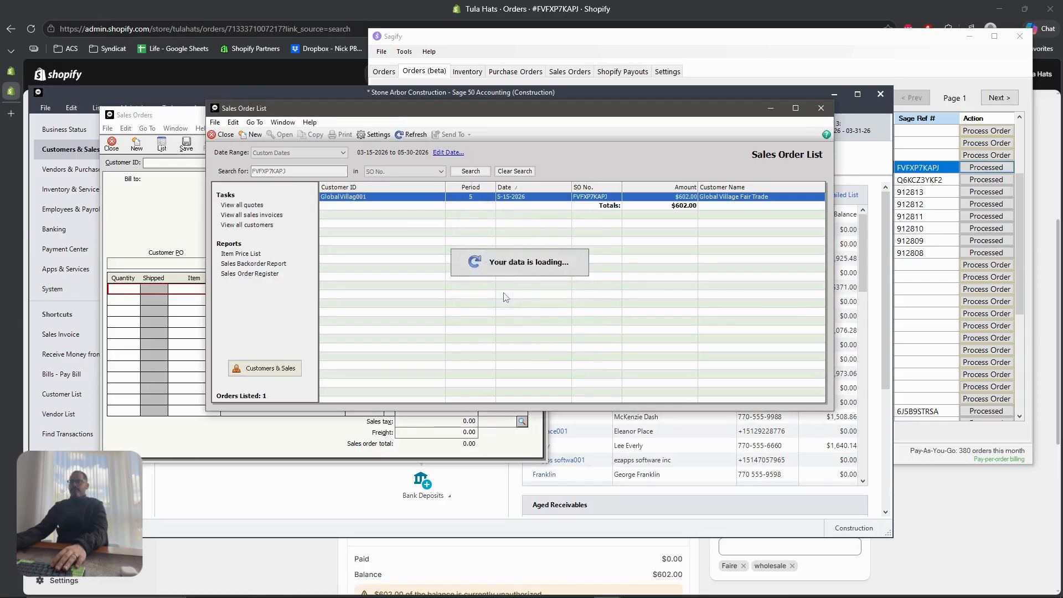
pyautogui.click(969, 36)
pyautogui.click(770, 108)
pyautogui.click(833, 94)
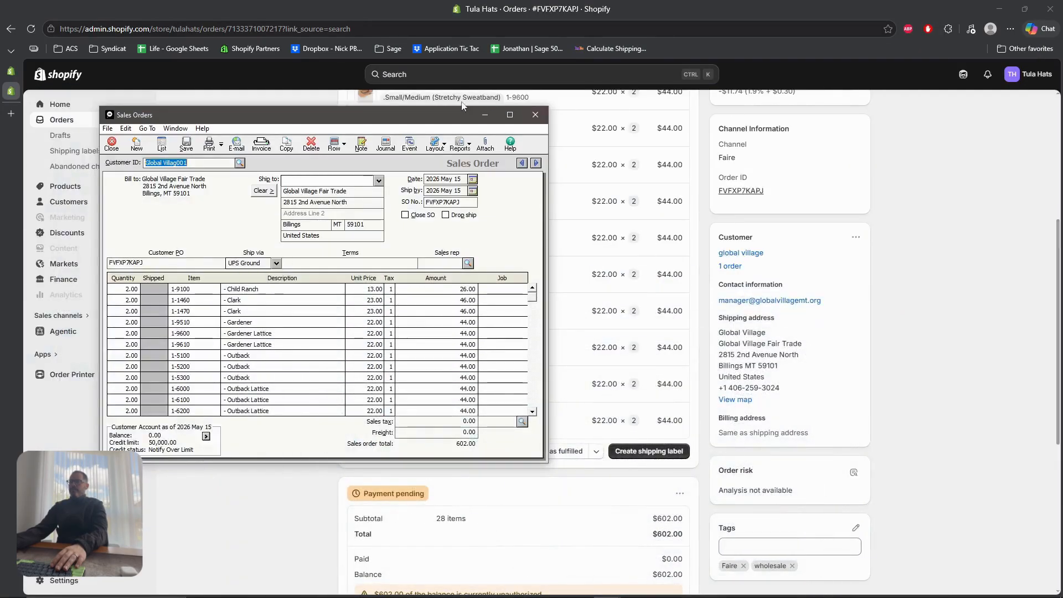
# Compare sales order FVFXP7KAPJ's SO No., Customer PO and items against Shopify's $602.00 order, then close it
pyautogui.moveTo(402, 119); pyautogui.dragTo(512, 137)
pyautogui.scroll(4, 721, 204)
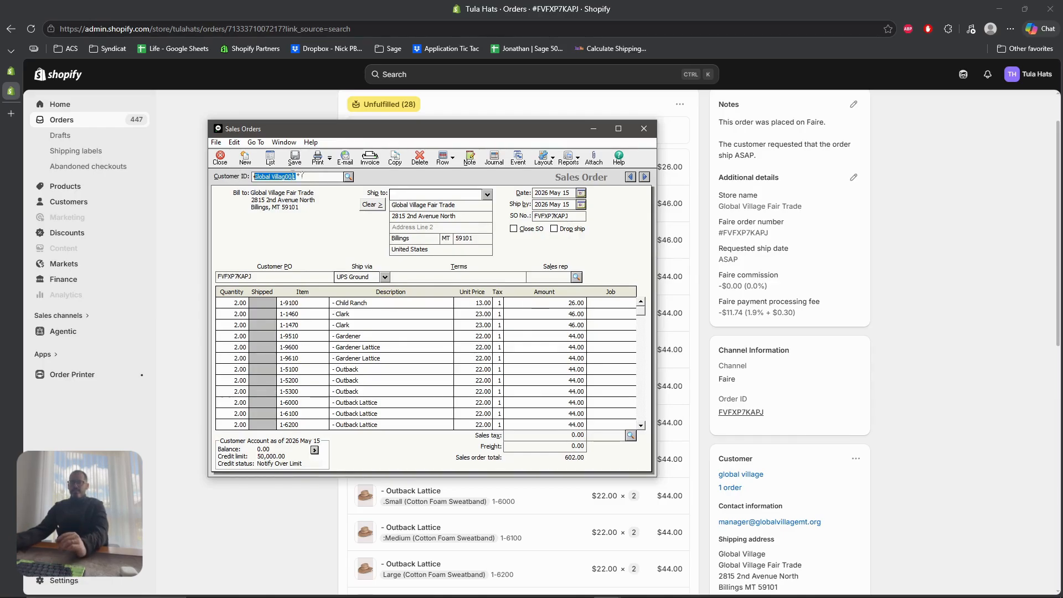
pyautogui.scroll(-2, 860, 425)
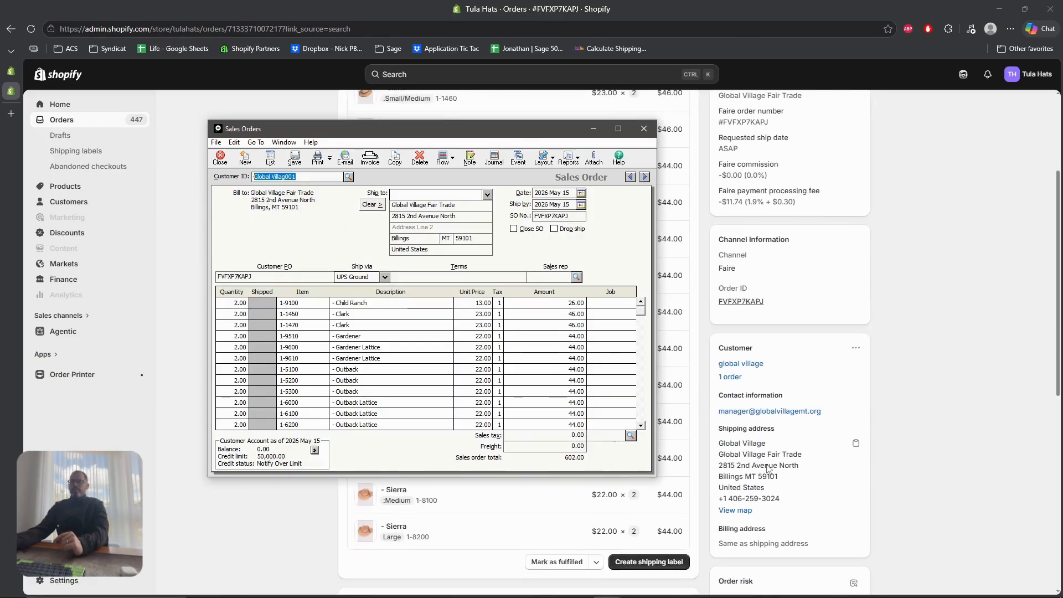
pyautogui.scroll(-2, 860, 425)
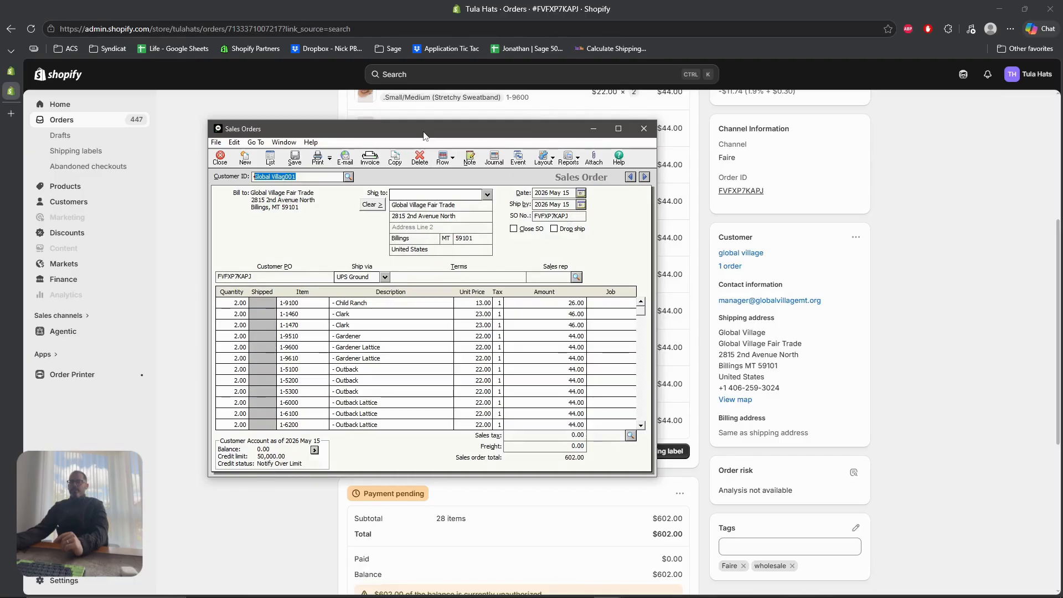
pyautogui.moveTo(424, 135); pyautogui.dragTo(309, 92)
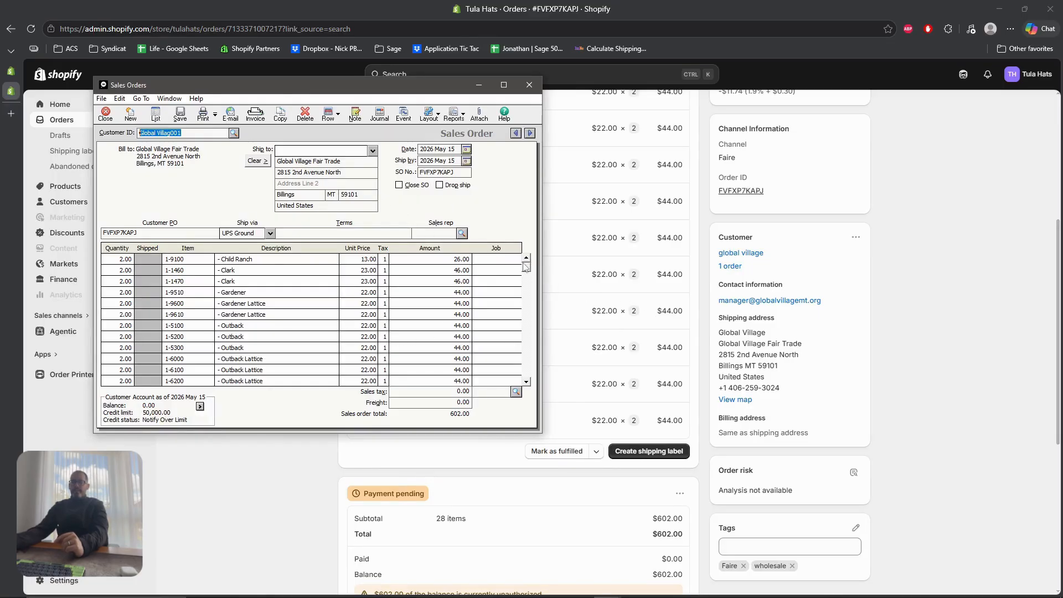
pyautogui.moveTo(455, 172); pyautogui.dragTo(420, 172)
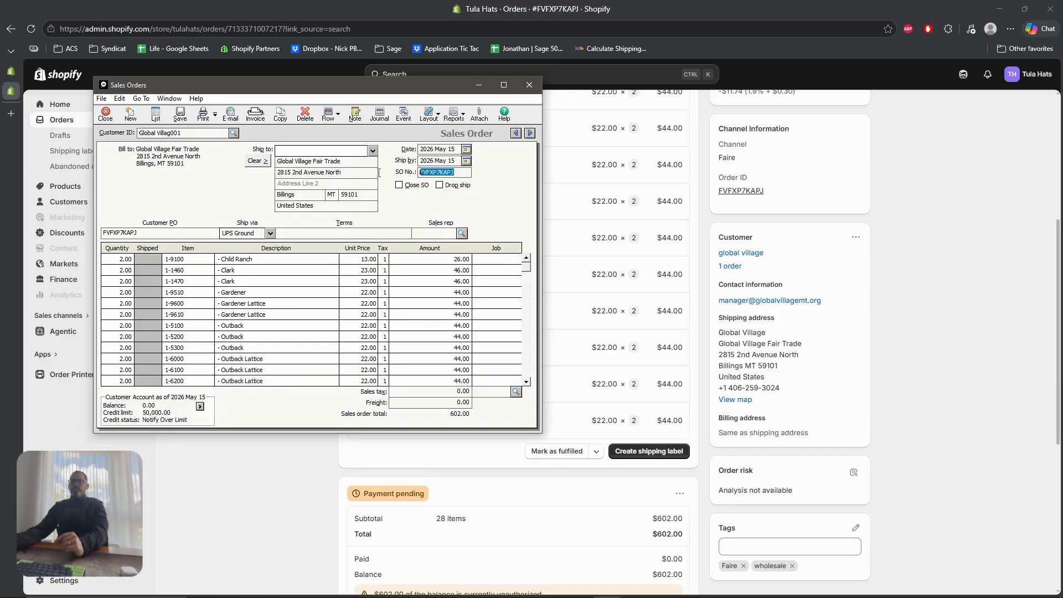
pyautogui.click(155, 233)
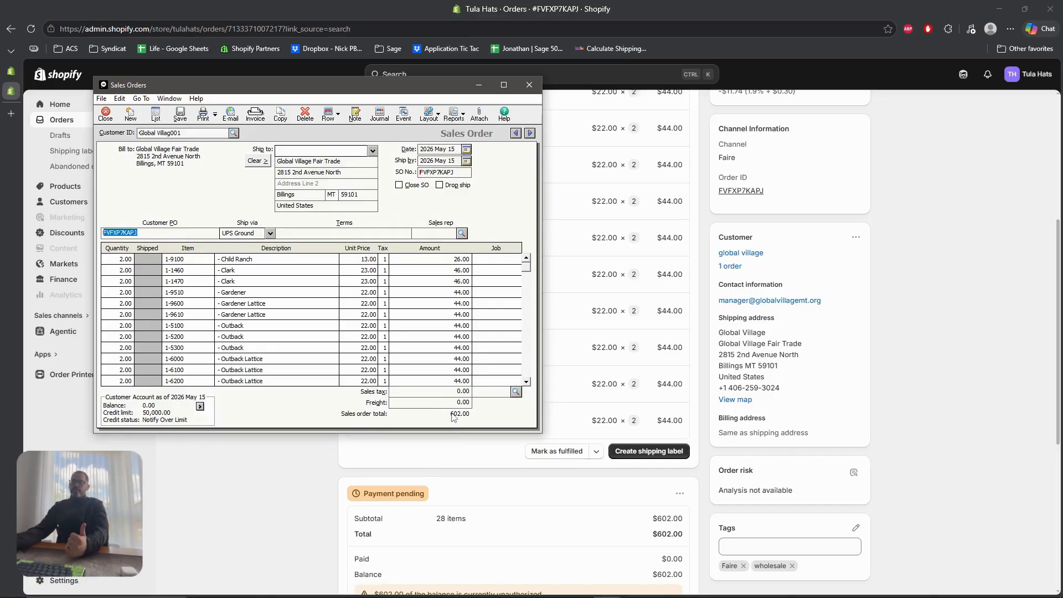
pyautogui.click(530, 85)
pyautogui.scroll(10, 953, 244)
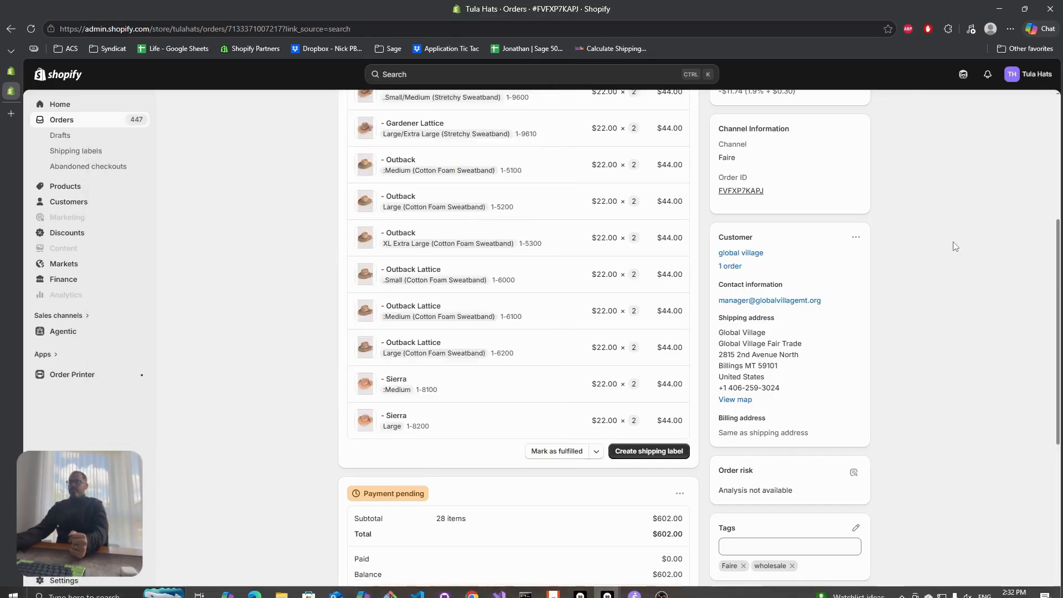
# Position the Sagify Orders window and minimize Chrome and the Sage Sales Orders window
pyautogui.click(634, 586)
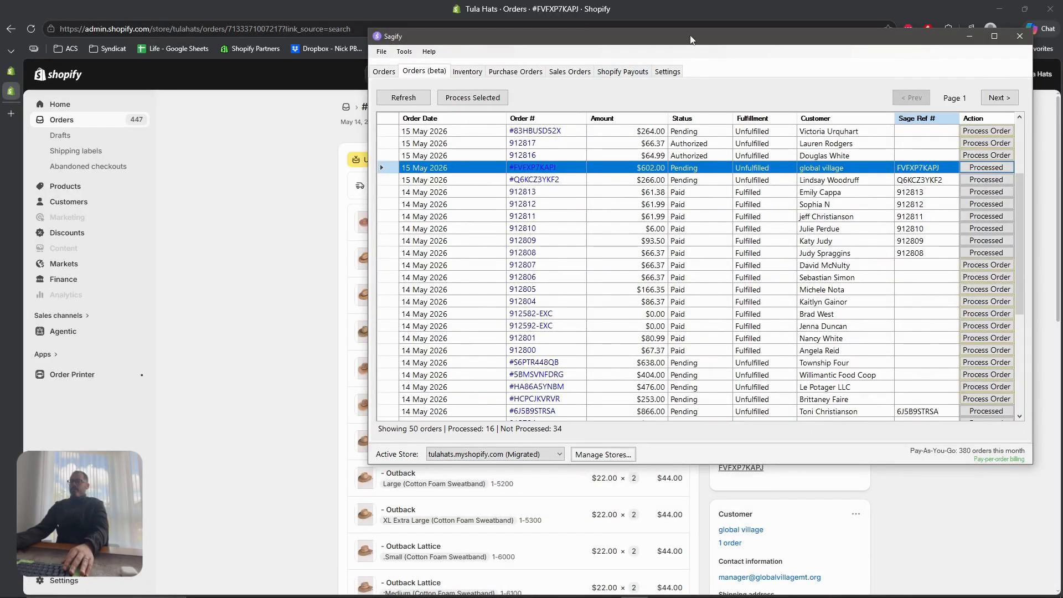
pyautogui.moveTo(691, 40); pyautogui.dragTo(539, 76)
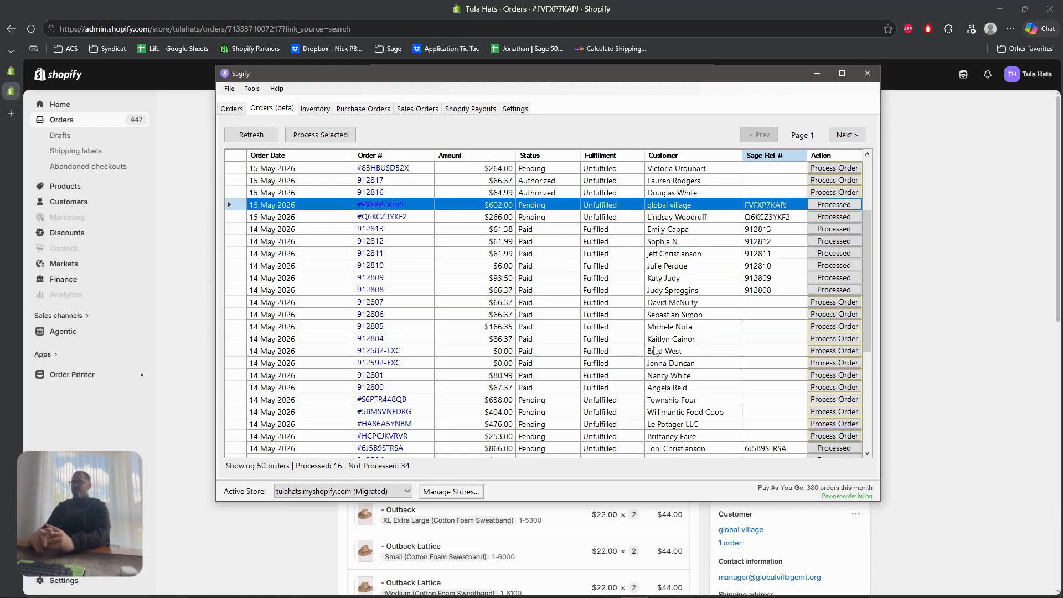
pyautogui.moveTo(678, 83); pyautogui.dragTo(786, 84)
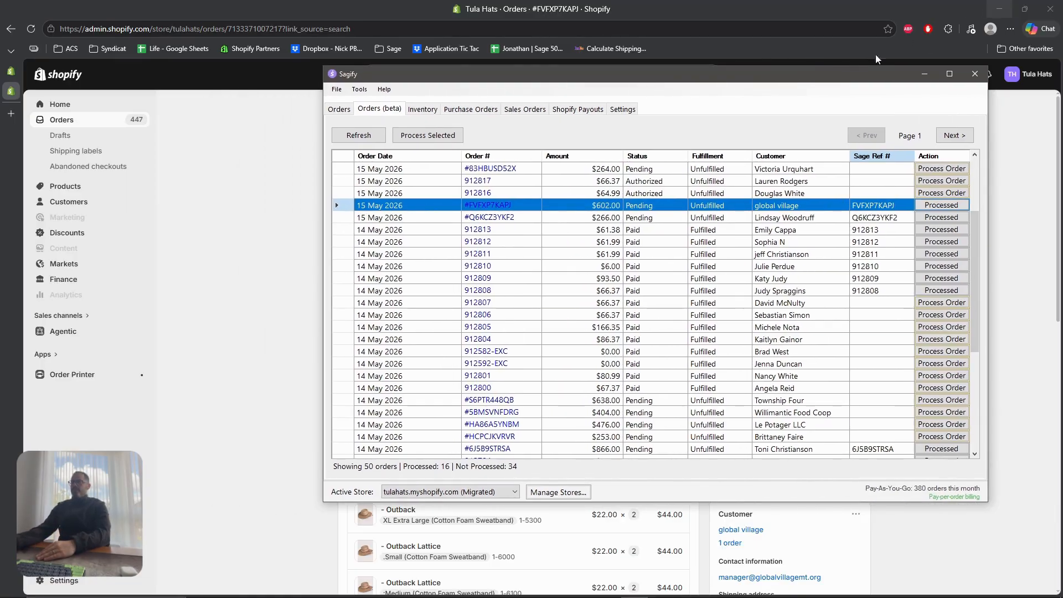
pyautogui.moveTo(720, 81); pyautogui.dragTo(671, 70)
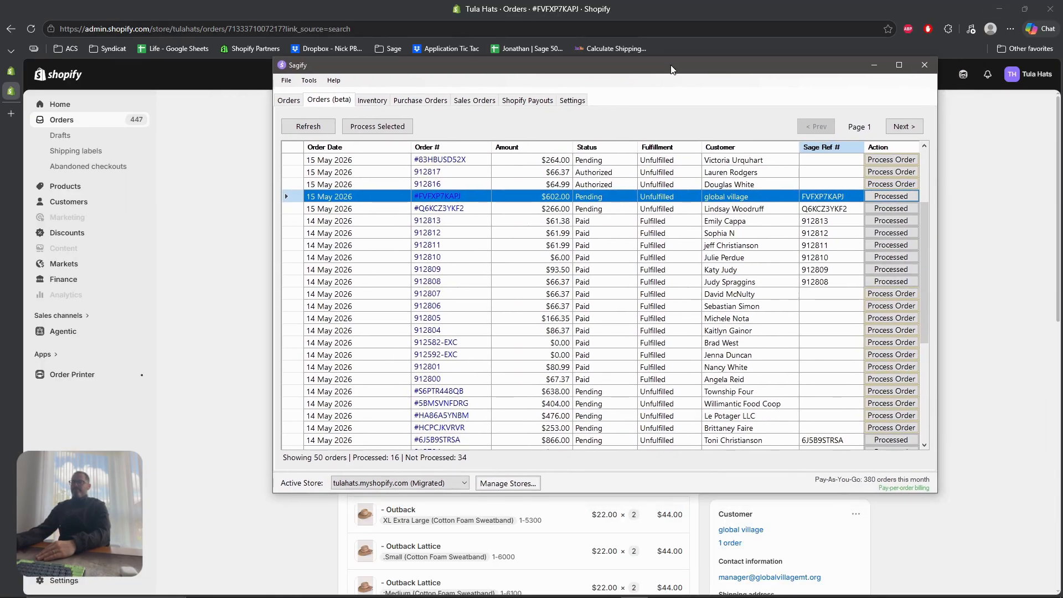
pyautogui.click(998, 12)
pyautogui.moveTo(430, 81); pyautogui.dragTo(489, 82)
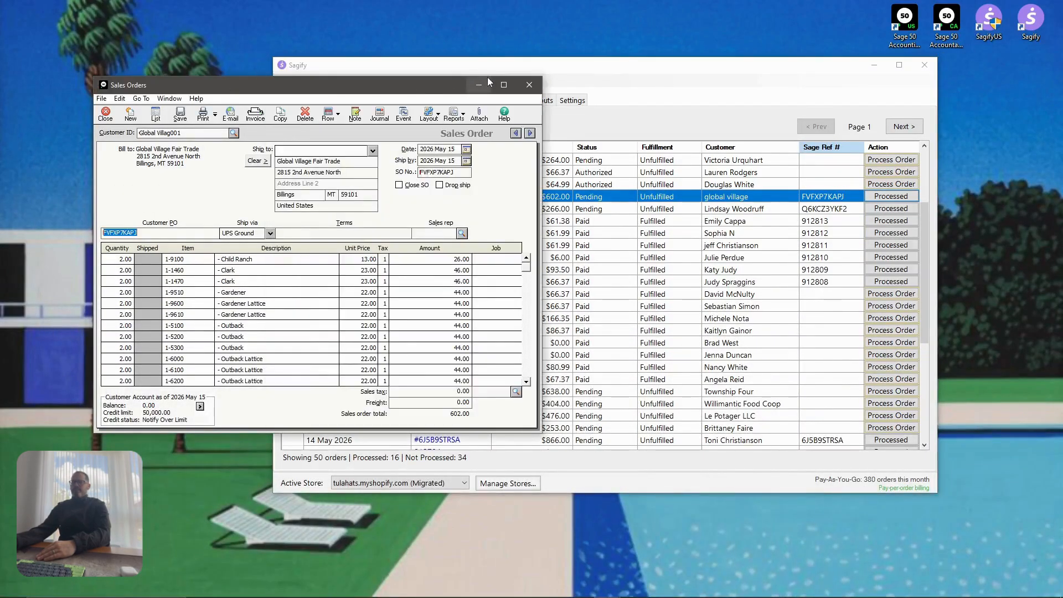
pyautogui.click(489, 82)
pyautogui.moveTo(797, 66); pyautogui.dragTo(675, 62)
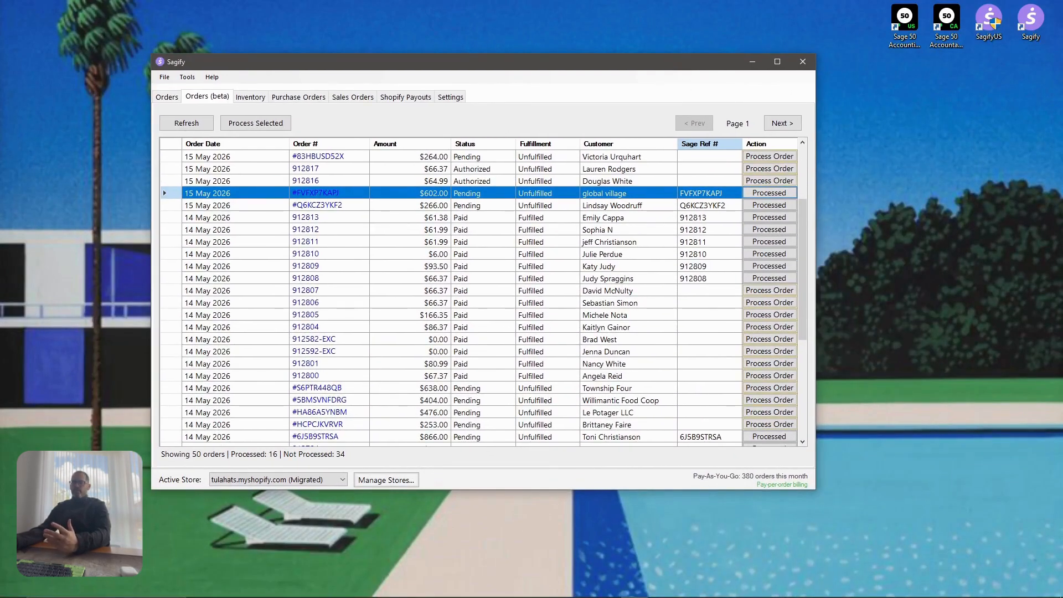